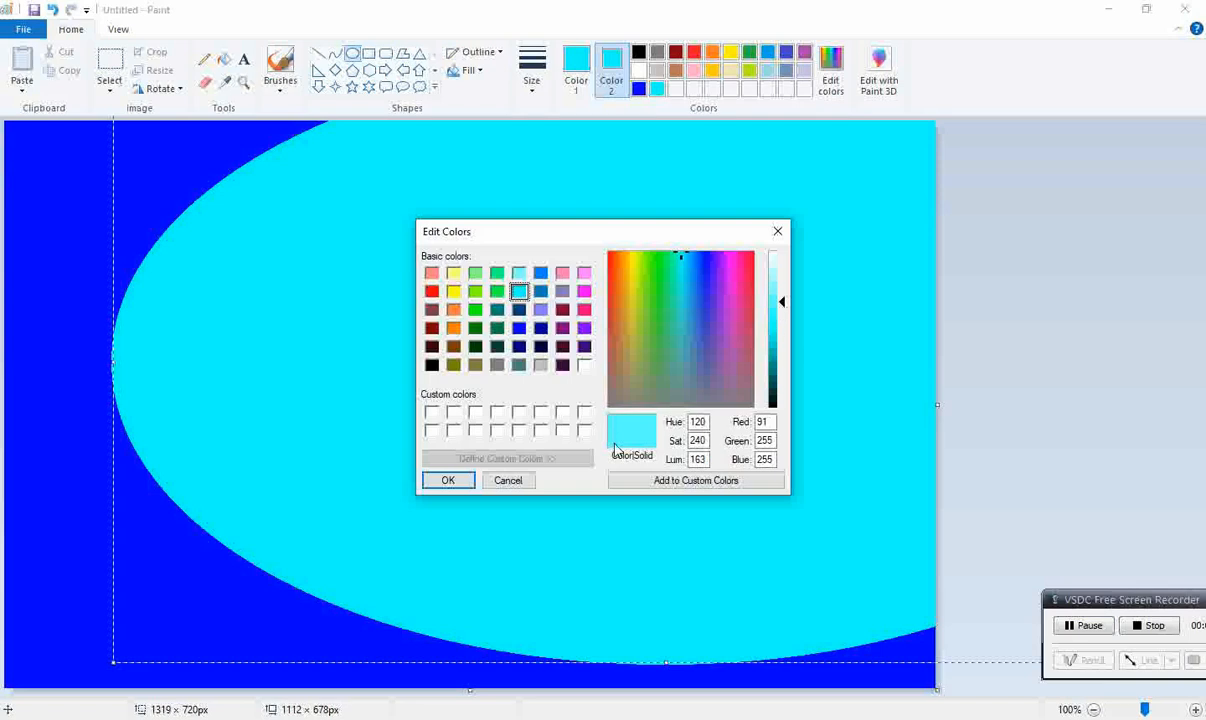
left_click_drag(428, 206, 560, 252)
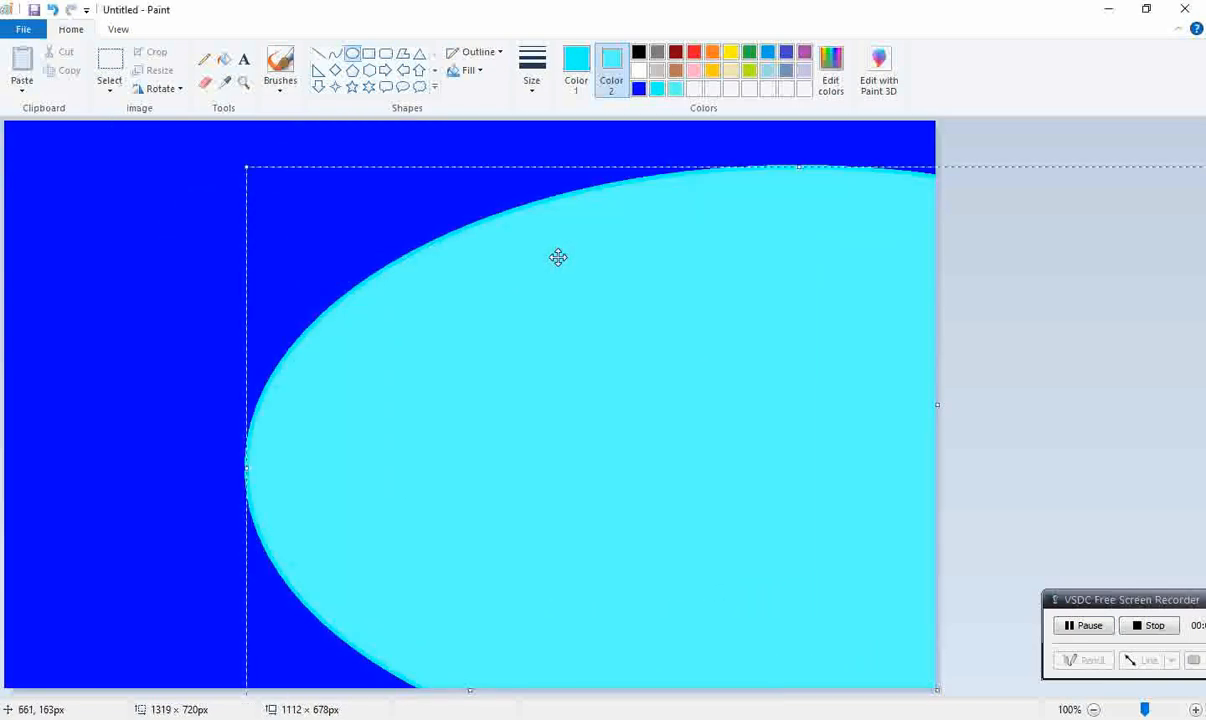
key("ctrl+z")
left_click(71, 11)
left_click_drag(610, 310, 496, 276)
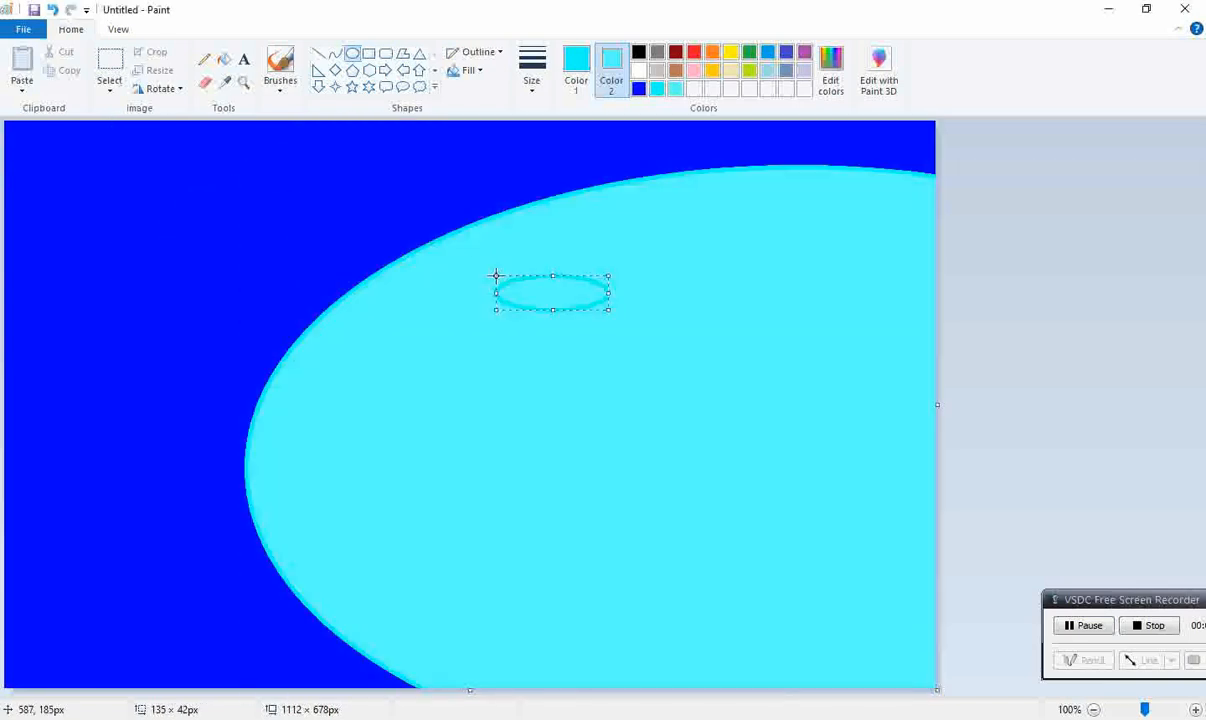
key("ctrl+z")
key("ctrl+z")
left_click_drag(241, 156, 828, 719)
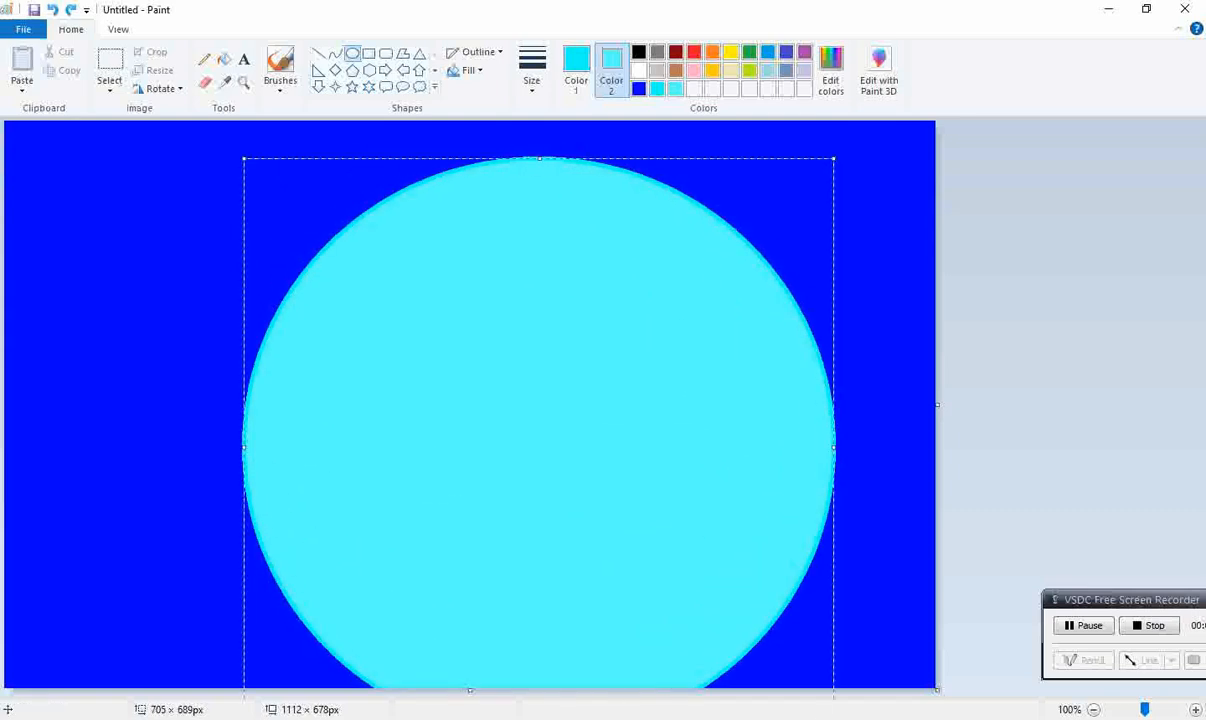
key("ctrl+z")
- Fill the whole blue canvas with black
left_click(224, 60)
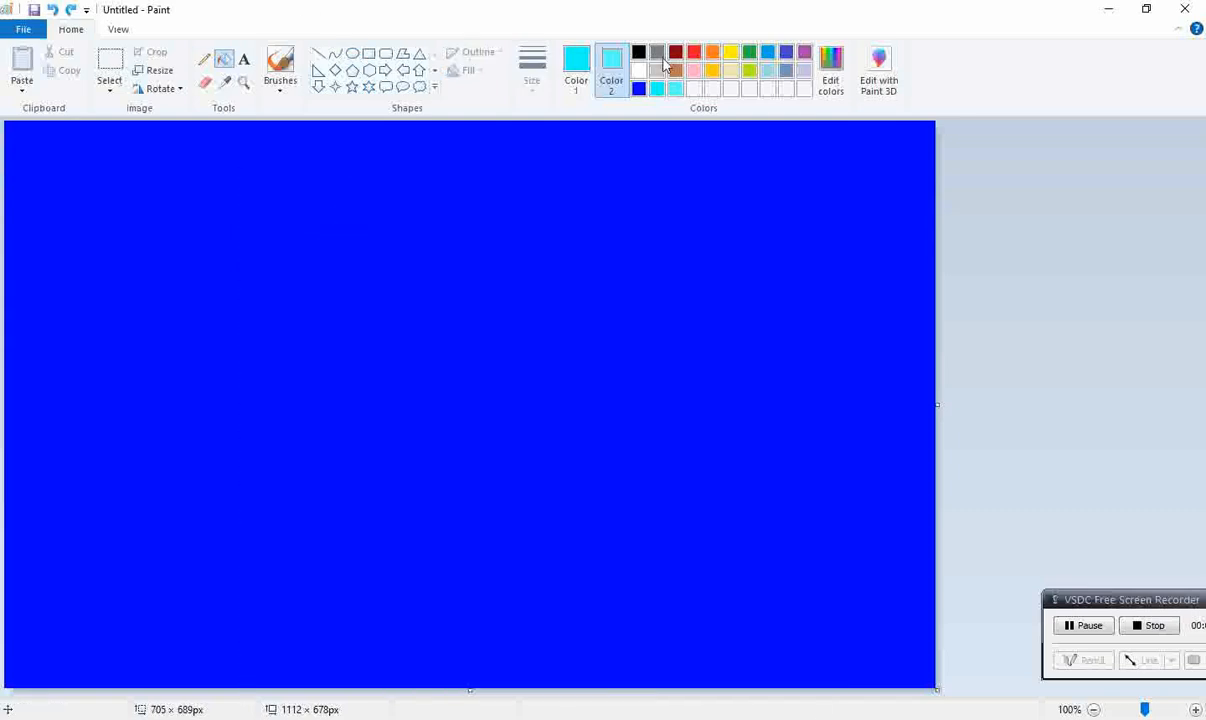
left_click(576, 70)
left_click(638, 52)
left_click(430, 280)
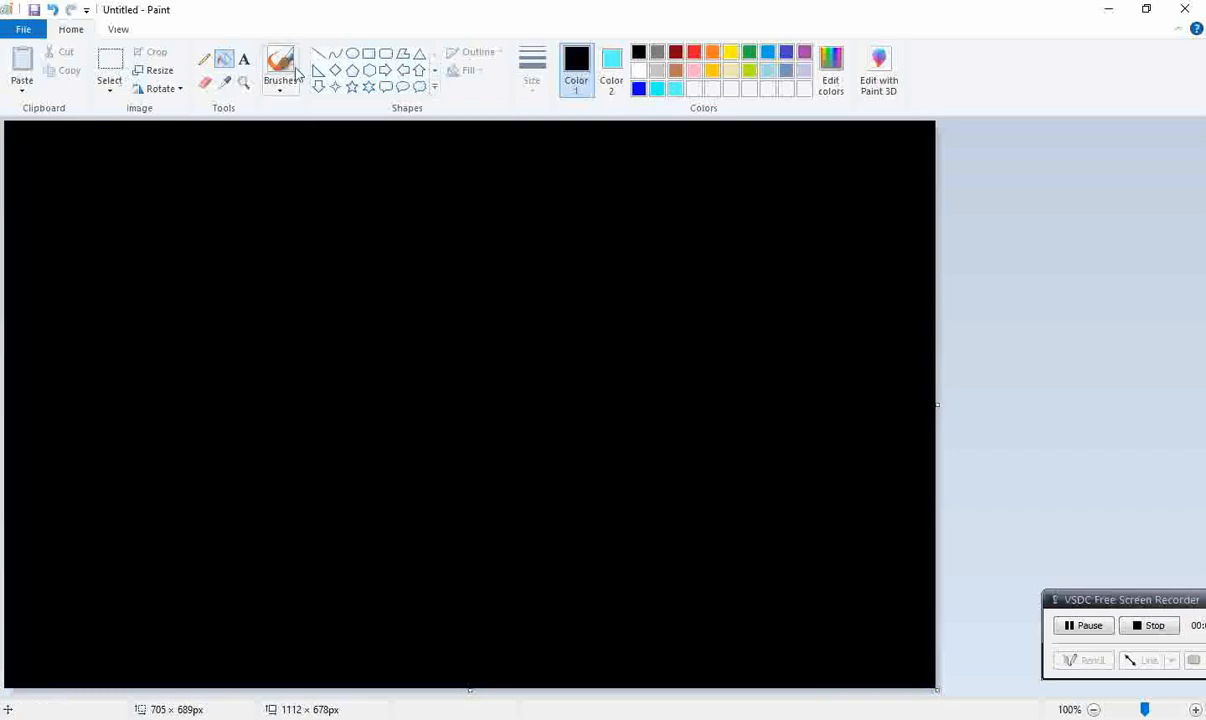
- Draw a filled circle without an outline, about 729 × 716 px, and centre it on the black canvas
left_click(352, 53)
left_click(478, 52)
left_click(488, 76)
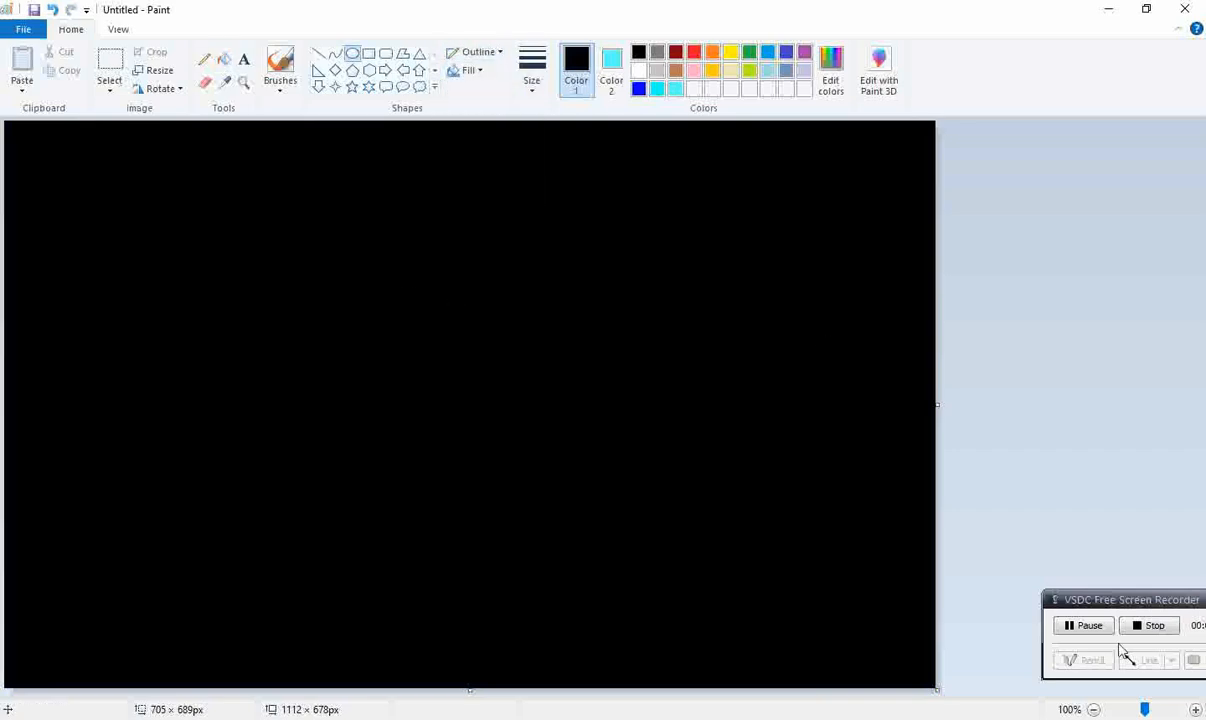
mouse_move(281, 155)
left_mouse_down()
mouse_move(326, 259)
mouse_move(900, 715)
mouse_move(888, 715)
left_mouse_up()
left_click_drag(729, 484, 655, 440)
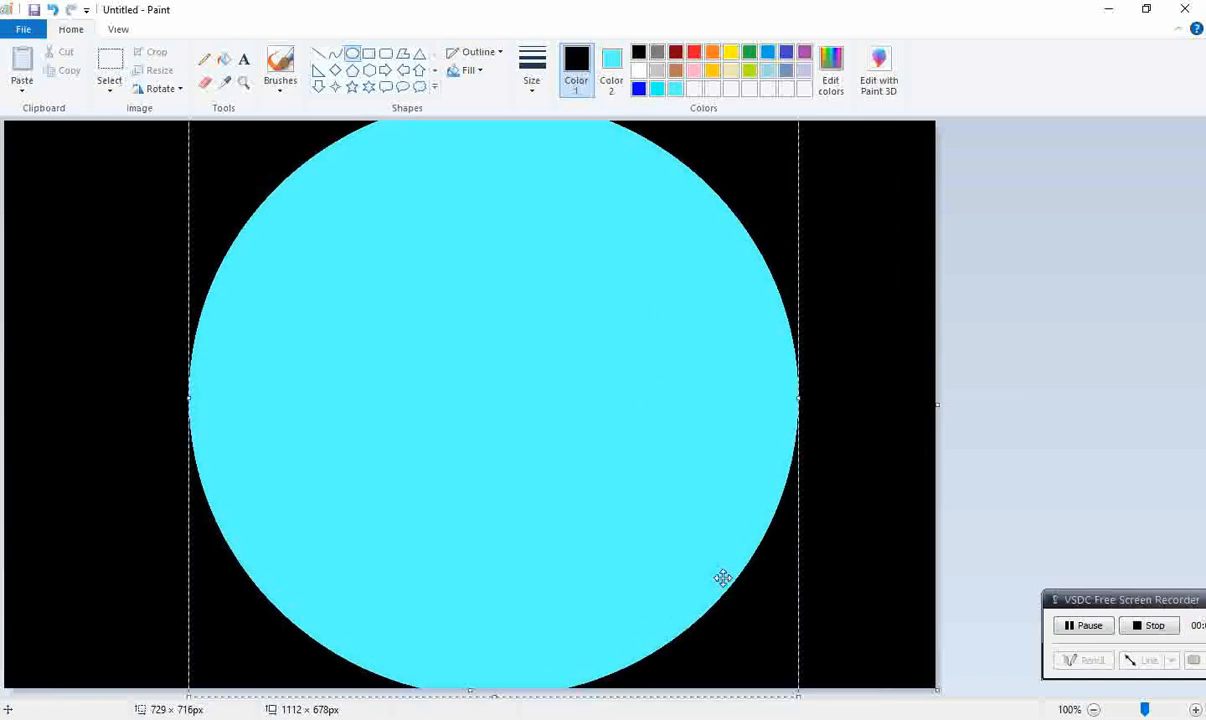
- Recolour the large circle dark navy, using Red 0, Green 0, Blue 85
left_click(611, 68)
left_click(639, 89)
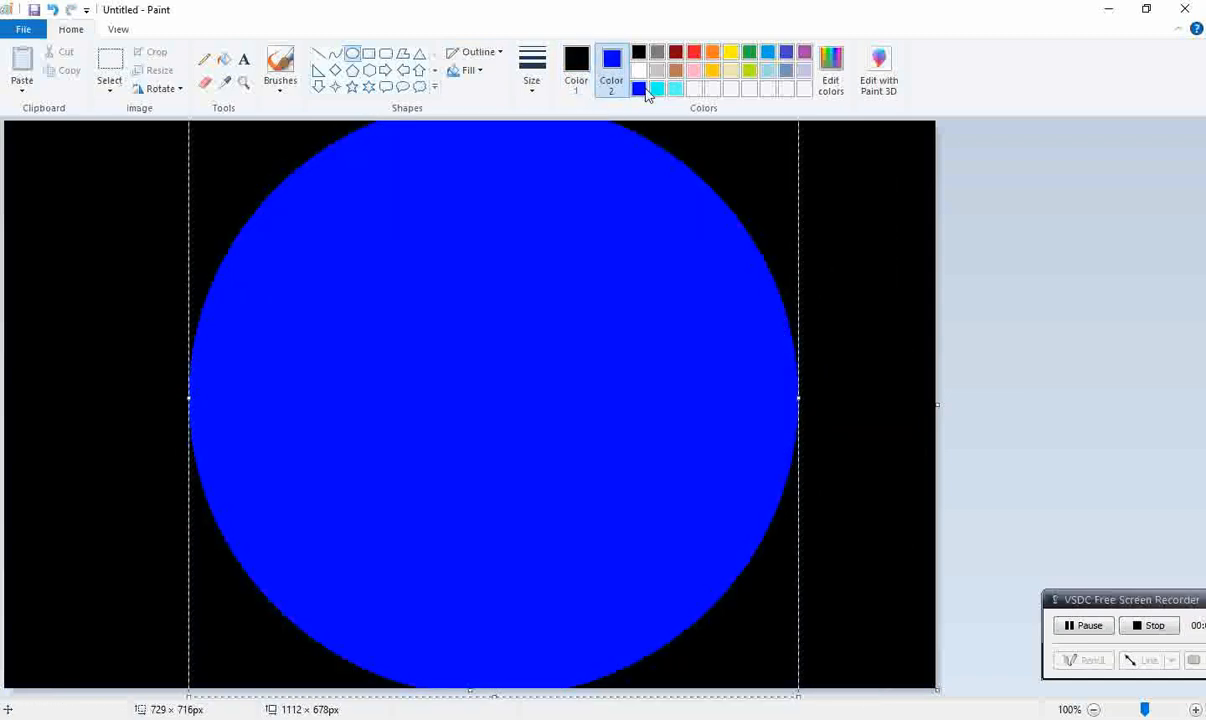
left_click(831, 70)
left_click_drag(781, 329, 781, 381)
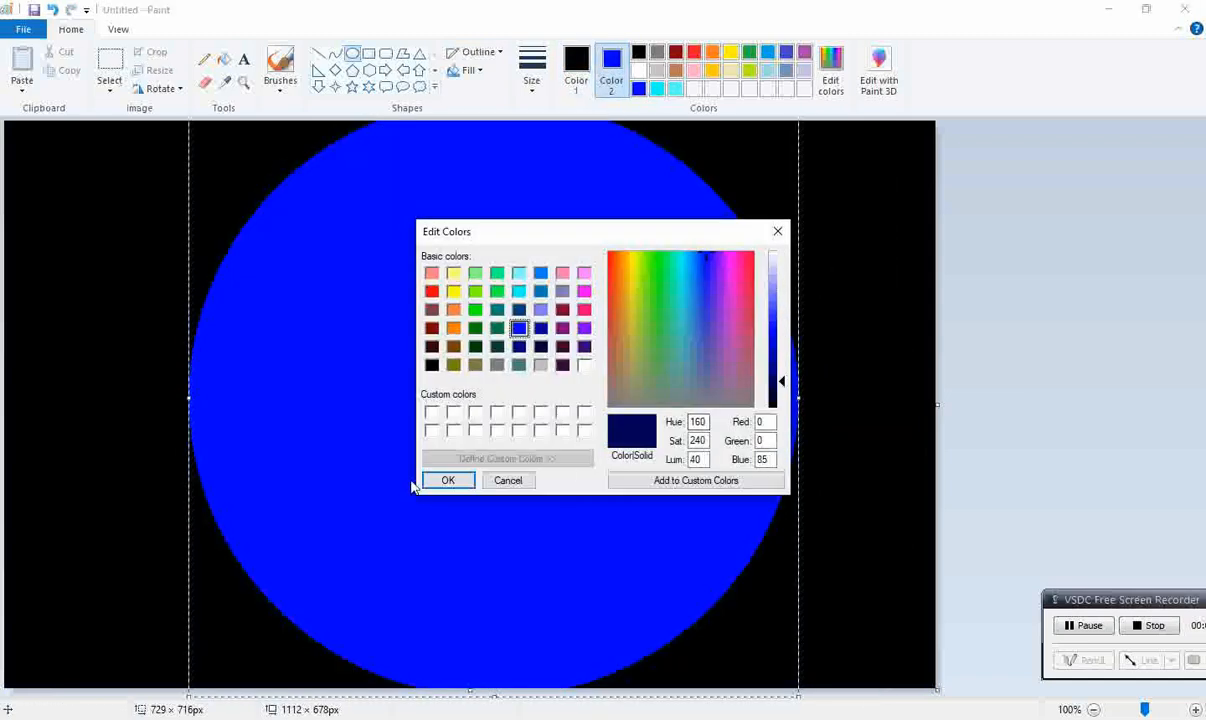
left_click(432, 481)
- Draw a smaller circle in brighter blue (Red 0, Green 0, Blue 225) and centre it inside the navy circle
left_click(831, 72)
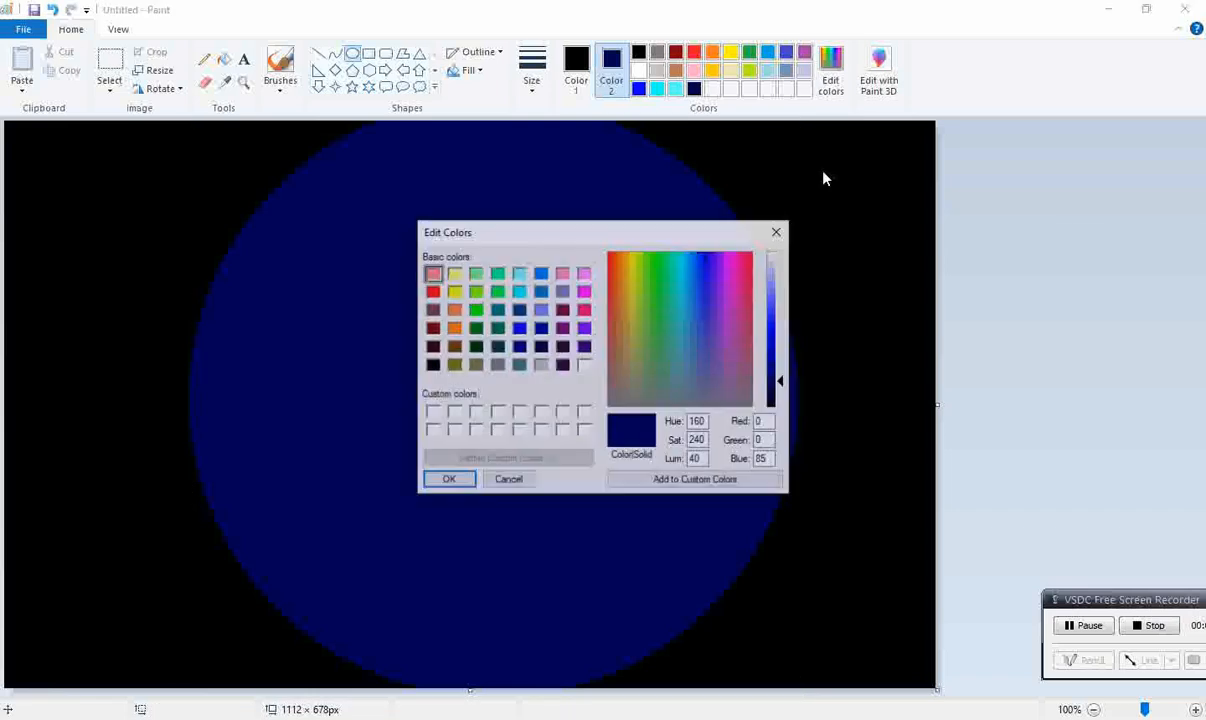
left_click(772, 354)
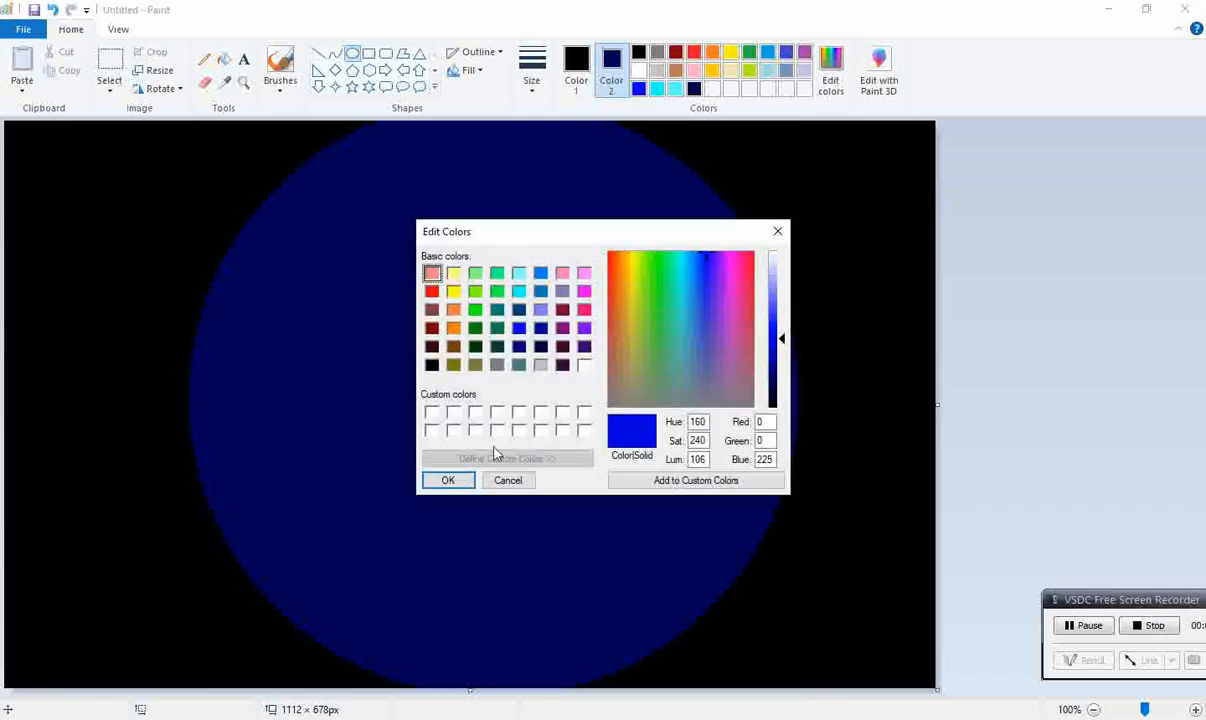
left_click(448, 480)
left_click_drag(358, 216, 810, 682)
left_click_drag(665, 511, 629, 461)
left_click(924, 307)
- Draw a cyan circle about 445 × 463 px, centre it inside the blue circle and shrink it slightly
left_click(658, 88)
mouse_move(412, 217)
left_mouse_down()
mouse_move(759, 560)
mouse_move(777, 593)
left_mouse_up()
left_click_drag(759, 537, 638, 508)
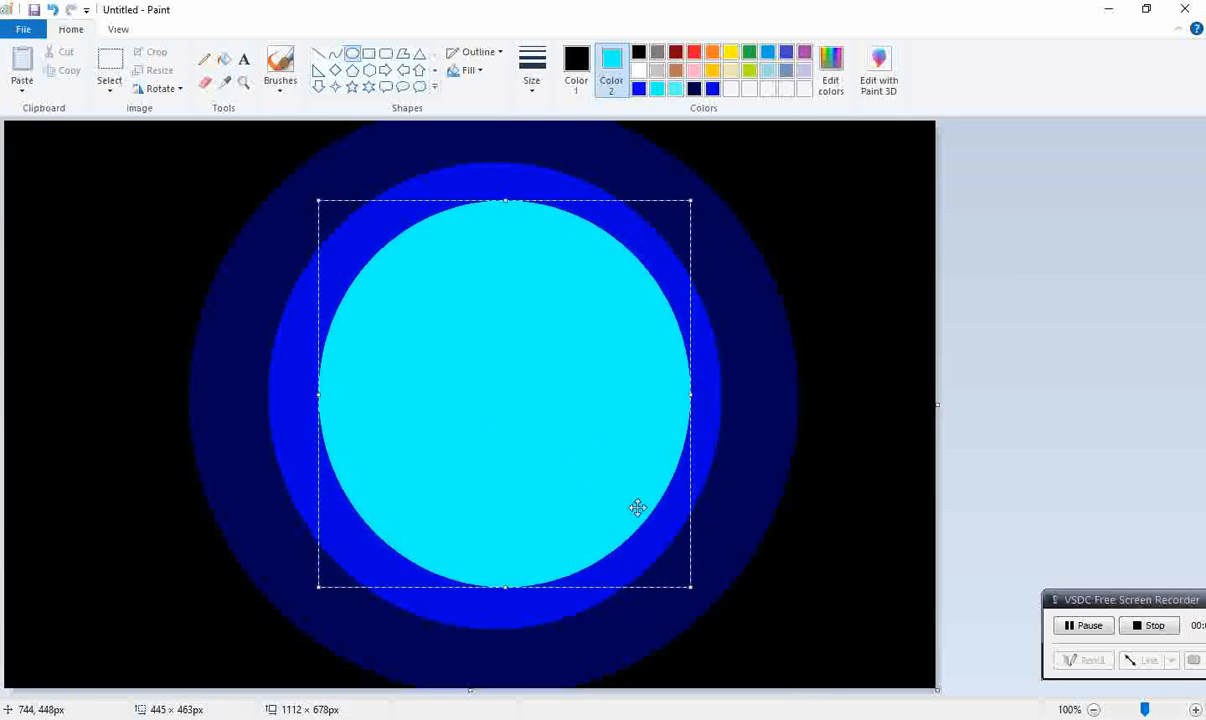
left_click_drag(687, 583, 649, 556)
left_click_drag(571, 396, 571, 408)
left_click_drag(654, 392, 657, 393)
- Draw a lighter cyan circle about 269 × 285 px and centre it inside the cyan circle
left_click(831, 68)
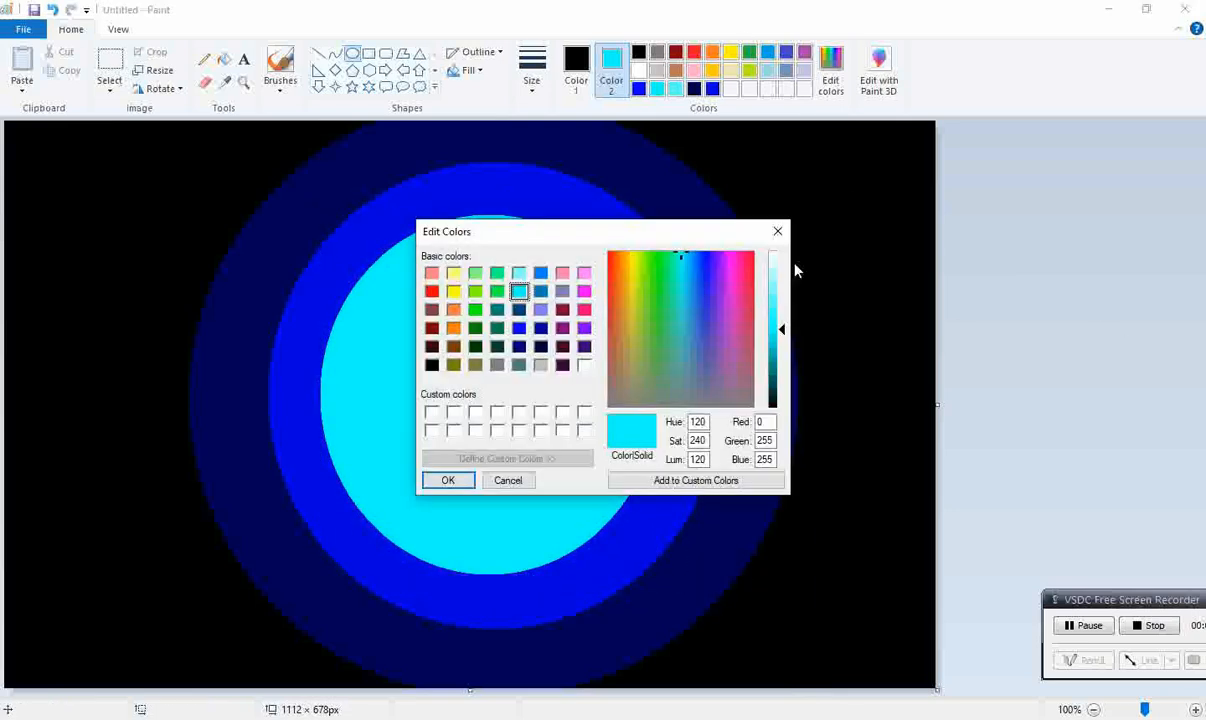
left_click(448, 480)
mouse_move(377, 336)
left_mouse_down()
mouse_move(571, 503)
mouse_move(602, 574)
left_mouse_up()
mouse_move(534, 470)
left_mouse_down()
mouse_move(499, 410)
mouse_move(528, 413)
left_mouse_up()
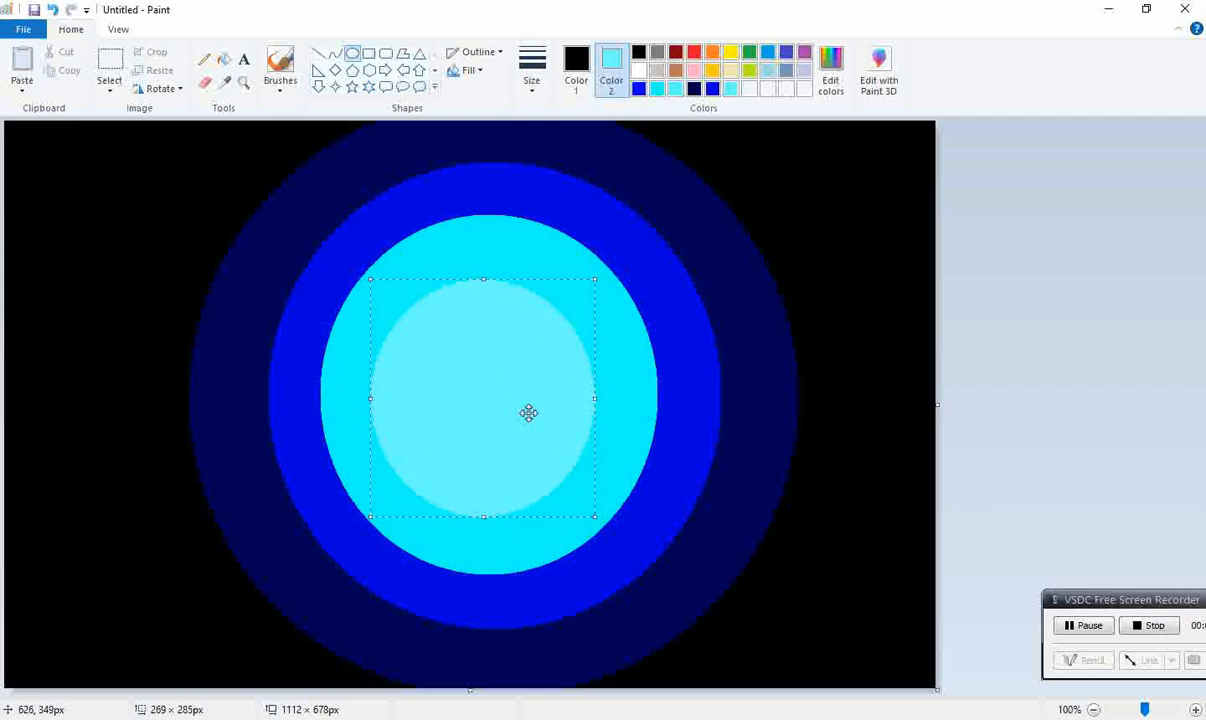
left_click_drag(466, 364, 470, 362)
- Brush dark navy all around the edge of the outermost circle to widen it and make its outline irregular
left_click(279, 90)
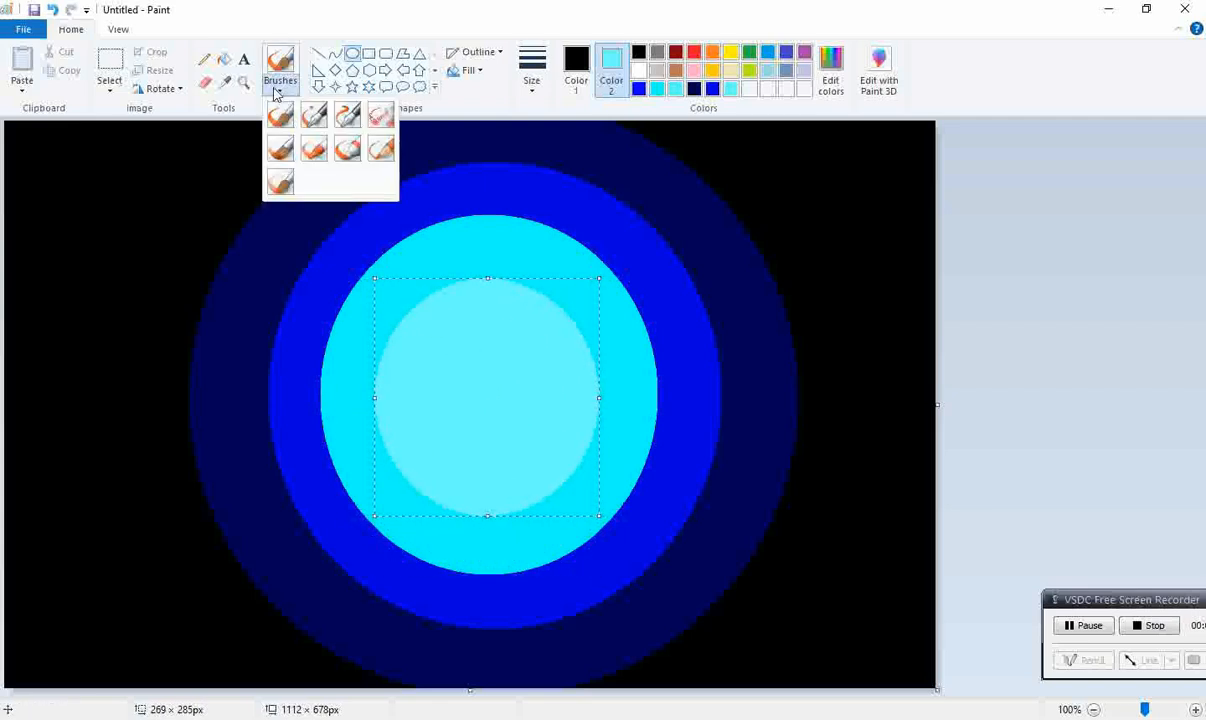
left_click(281, 118)
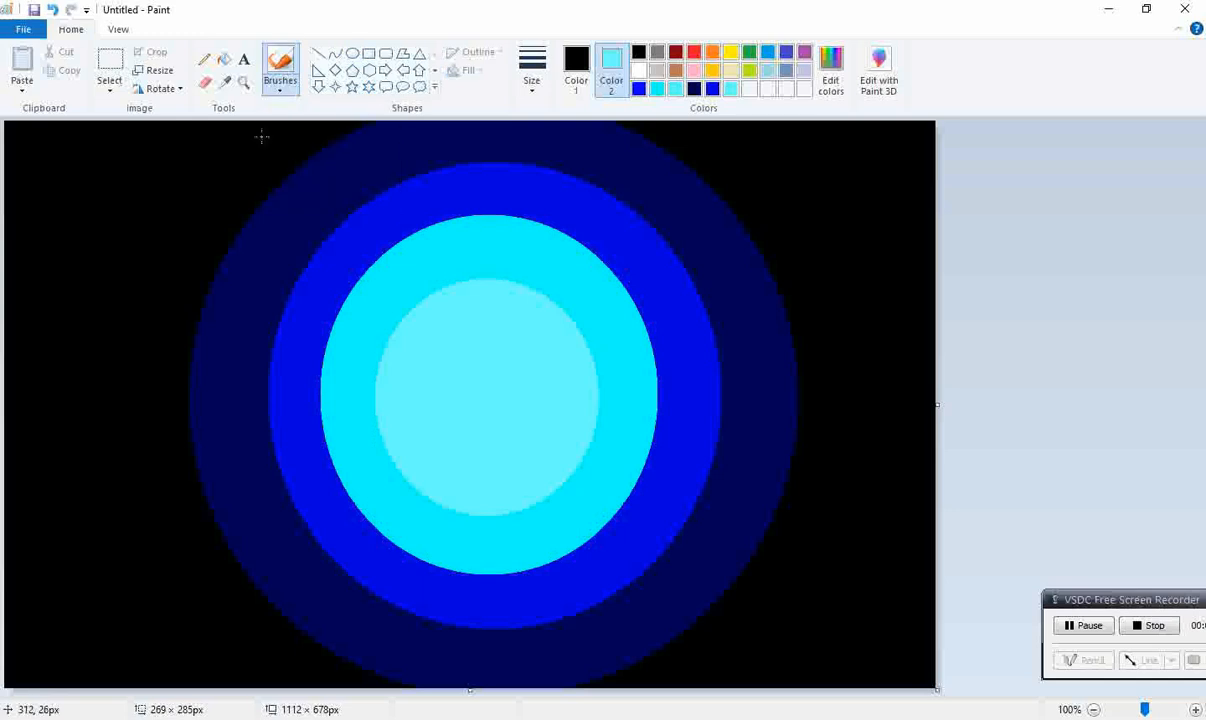
left_click(690, 90)
left_click(716, 89)
left_click(694, 90)
left_click_drag(700, 150, 647, 147)
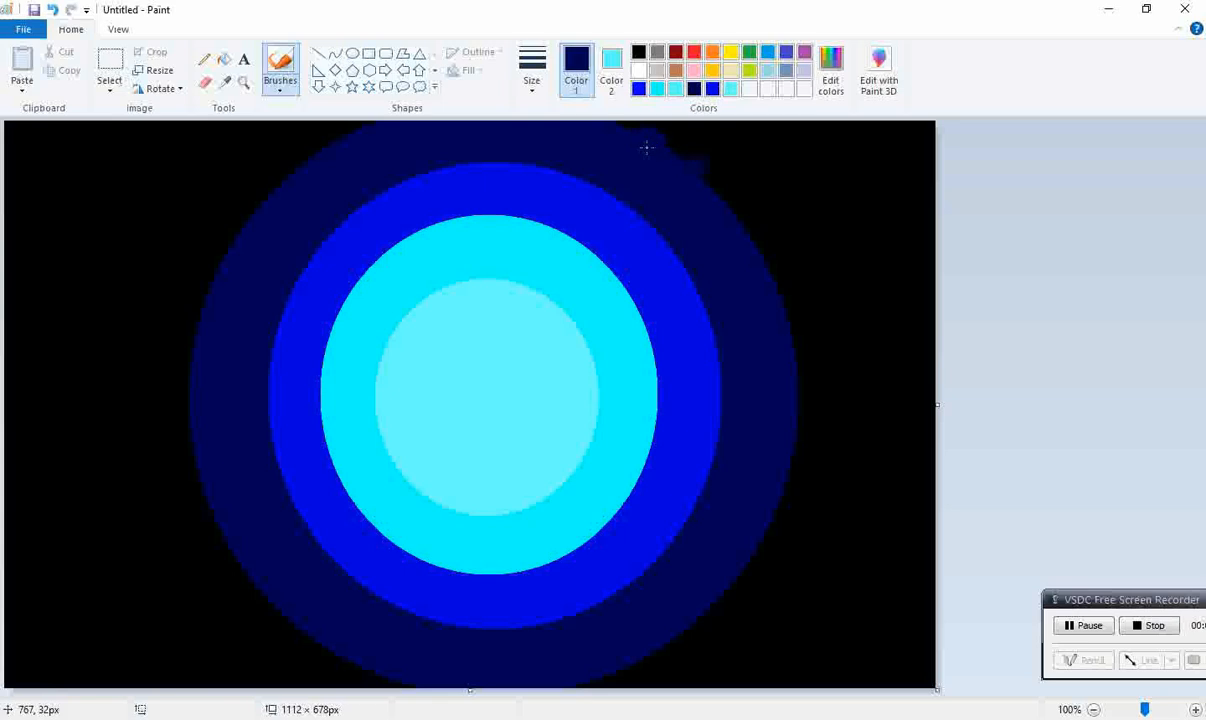
mouse_move(212, 234)
left_mouse_down()
mouse_move(240, 226)
mouse_move(299, 162)
mouse_move(359, 126)
left_mouse_up()
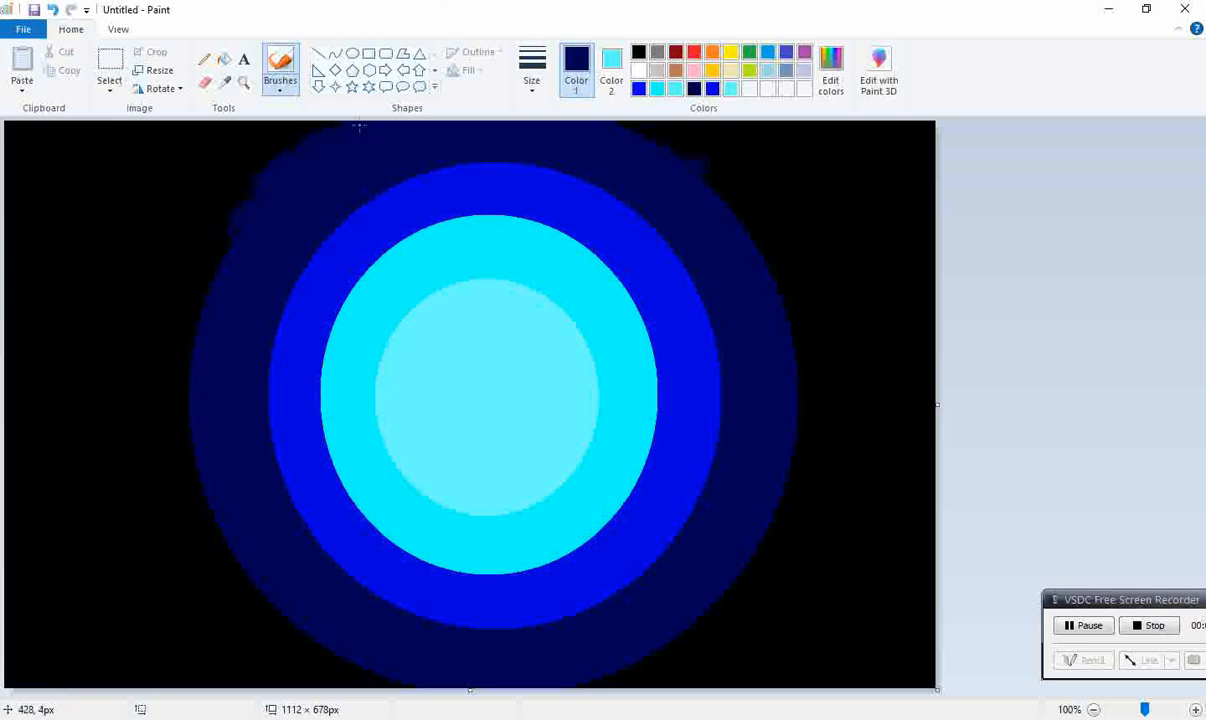
mouse_move(240, 234)
left_mouse_down()
mouse_move(183, 375)
mouse_move(216, 582)
mouse_move(348, 628)
left_mouse_up()
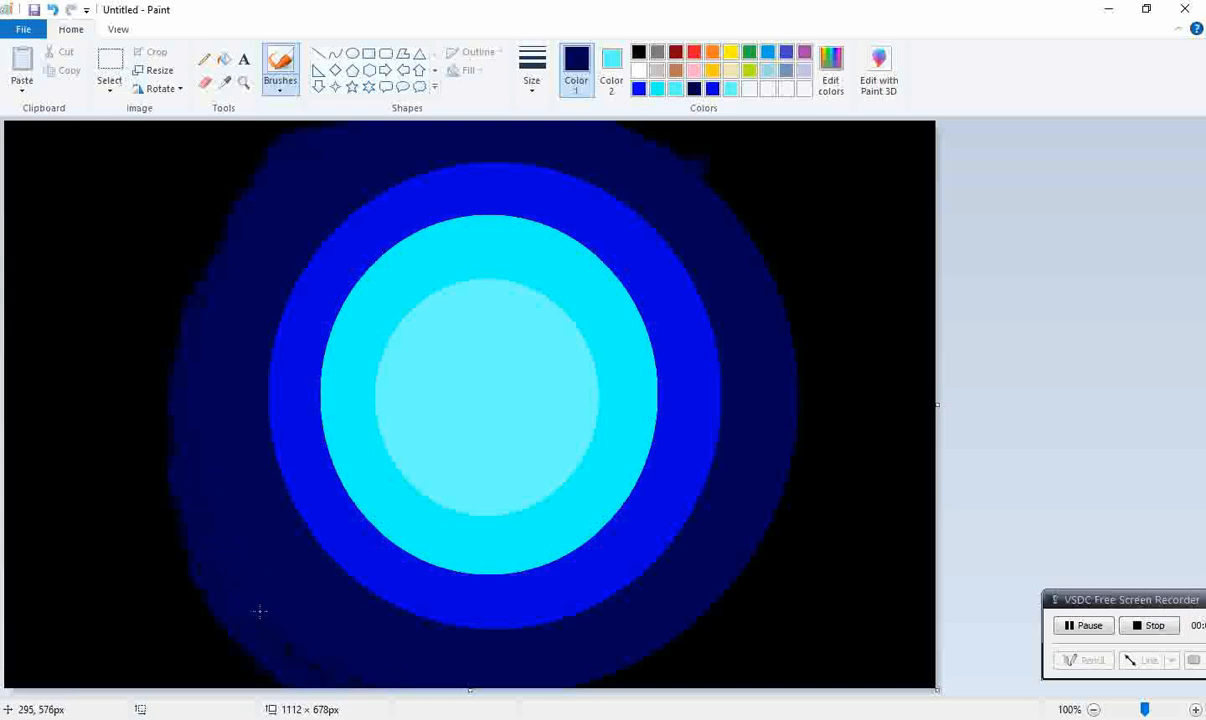
left_click_drag(781, 386, 573, 115)
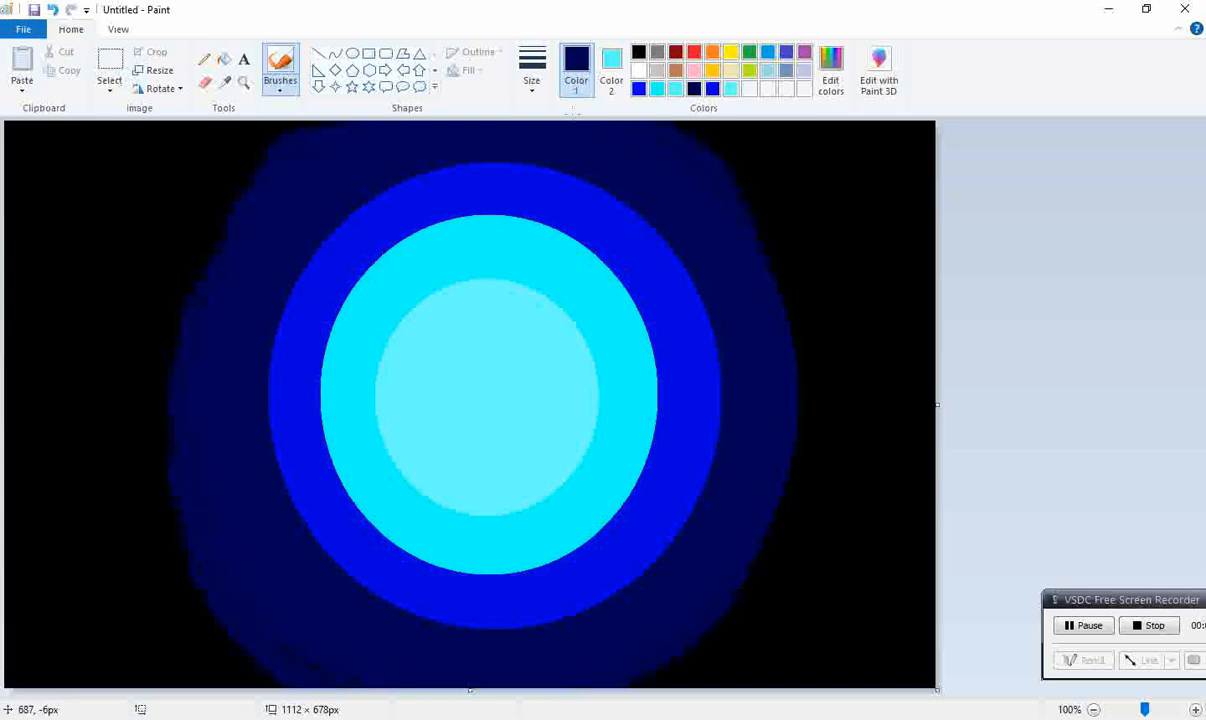
mouse_move(669, 166)
left_mouse_down()
mouse_move(711, 183)
mouse_move(790, 270)
mouse_move(818, 376)
mouse_move(766, 528)
mouse_move(660, 685)
mouse_move(800, 460)
left_mouse_up()
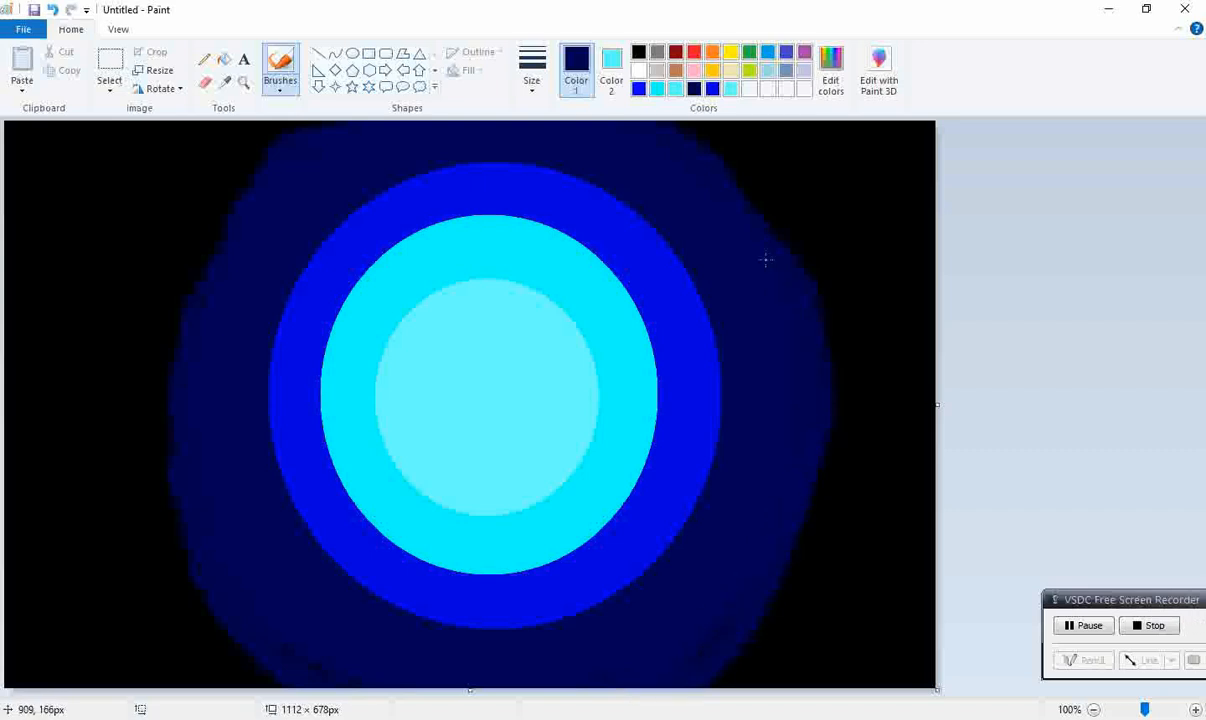
left_click_drag(805, 410, 749, 634)
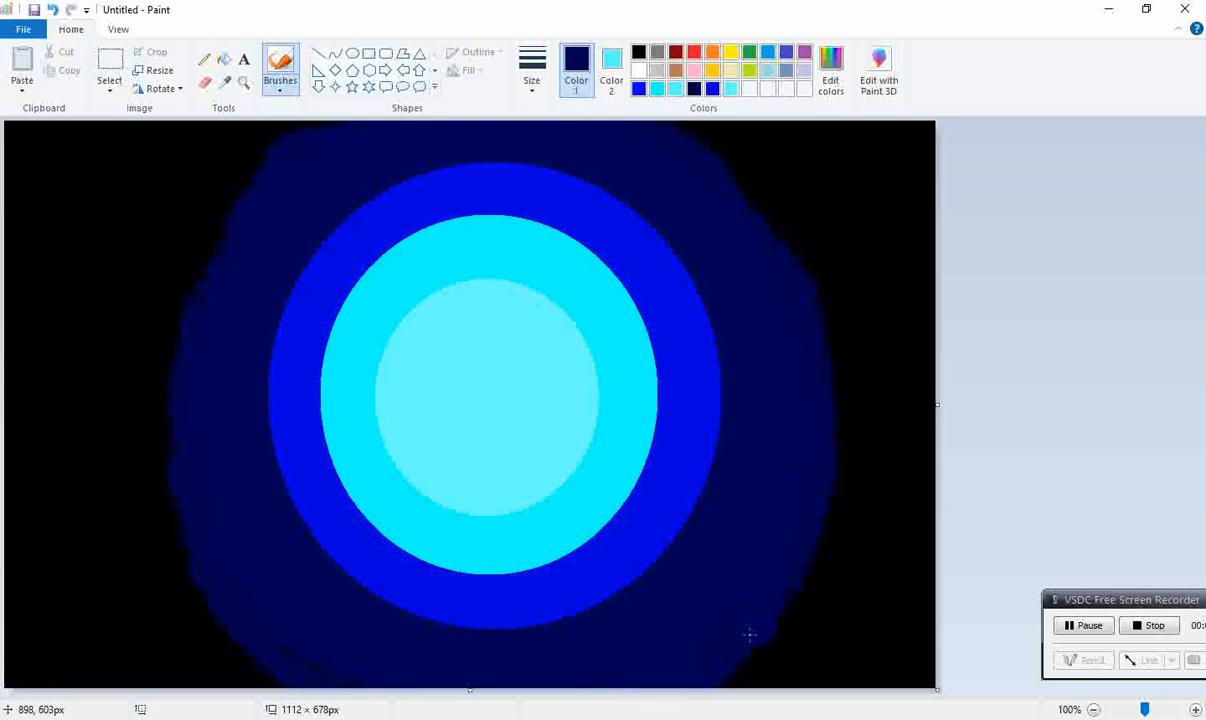
mouse_move(718, 234)
left_mouse_down()
mouse_move(735, 161)
mouse_move(703, 153)
mouse_move(759, 221)
left_mouse_up()
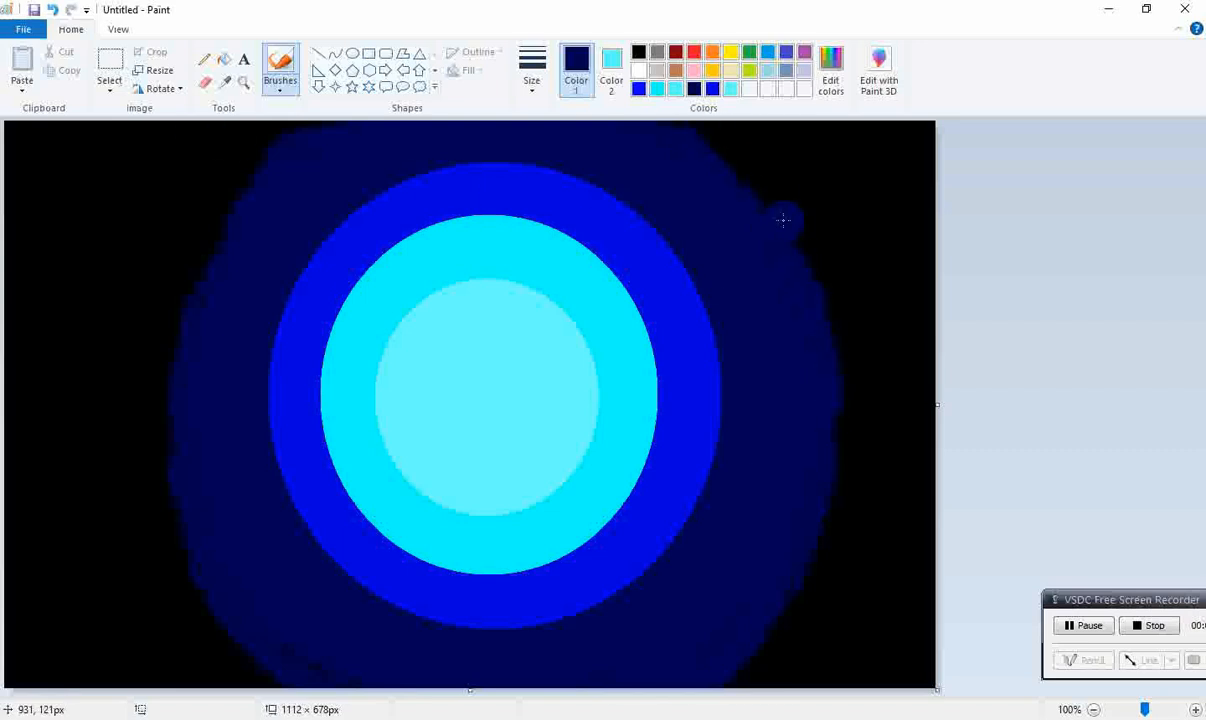
left_click(1066, 627)
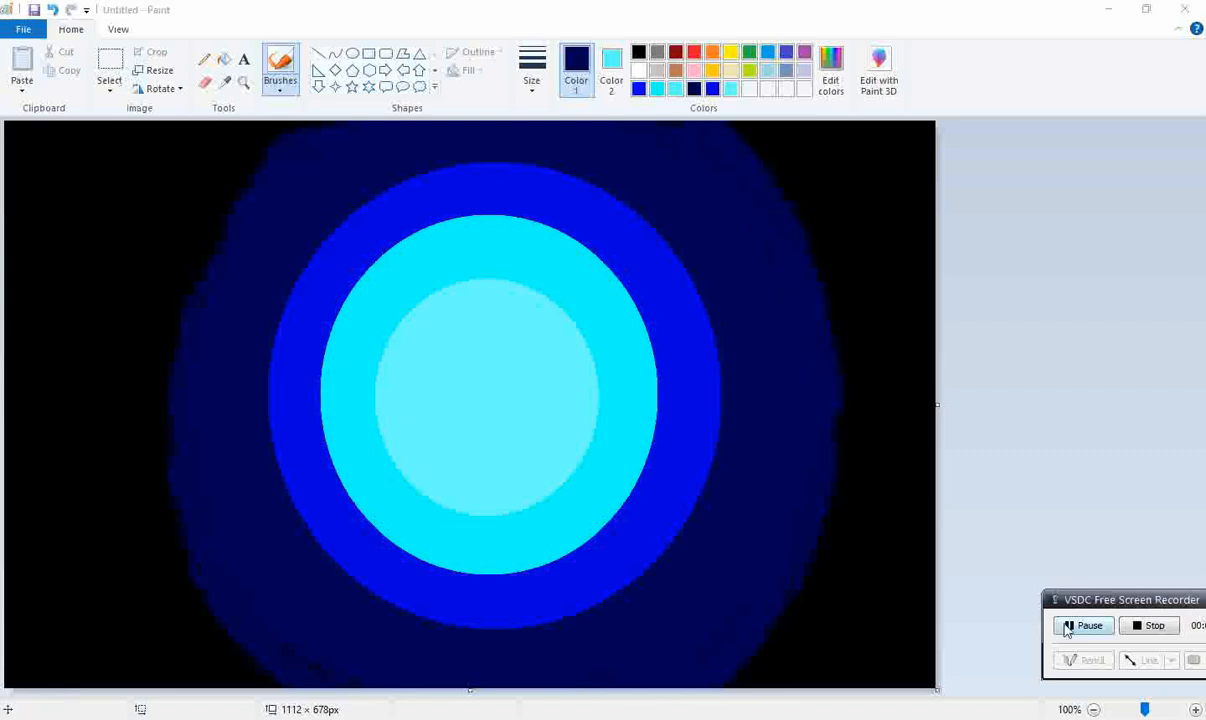
mouse_move(225, 168)
left_mouse_down()
mouse_move(311, 130)
mouse_move(266, 148)
mouse_move(211, 278)
left_mouse_up()
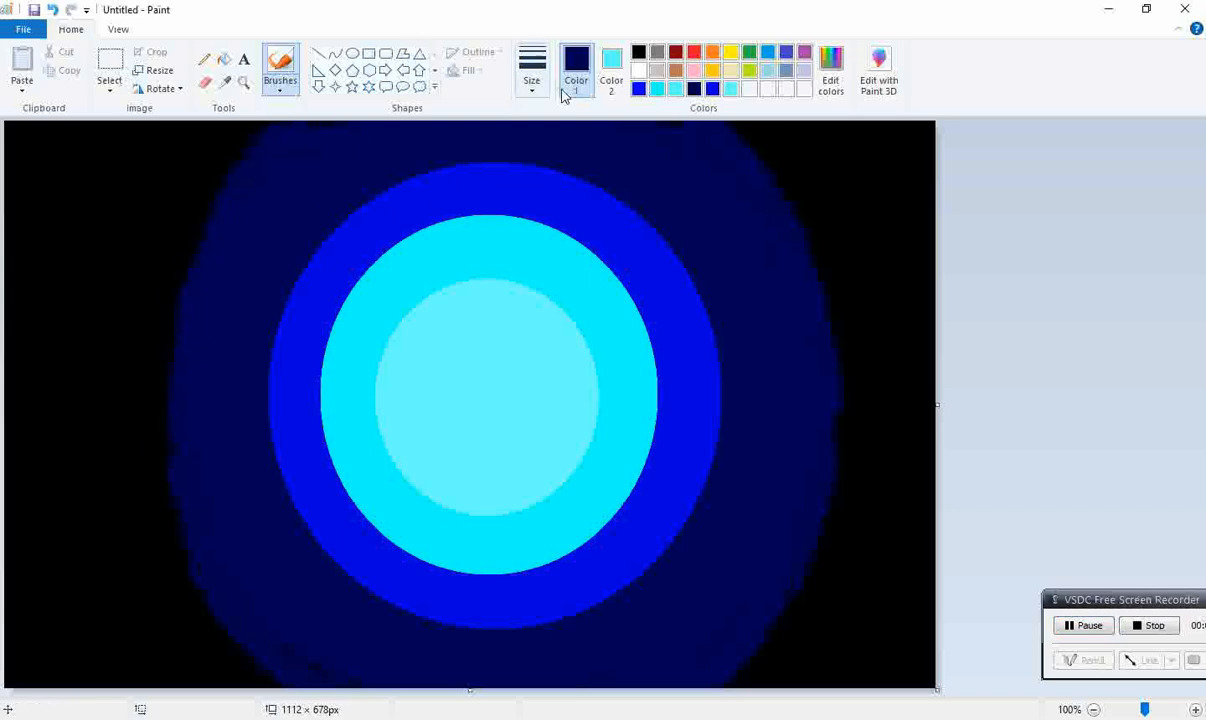
- Brush bright blue all around the edge of the blue ring to widen it over the navy ring
left_click(639, 88)
mouse_move(365, 206)
left_mouse_down()
mouse_move(327, 234)
mouse_move(285, 343)
mouse_move(280, 459)
mouse_move(298, 512)
mouse_move(349, 563)
left_mouse_up()
mouse_move(426, 598)
left_mouse_down()
mouse_move(596, 611)
mouse_move(647, 573)
mouse_move(699, 476)
mouse_move(709, 373)
mouse_move(691, 303)
mouse_move(620, 205)
mouse_move(531, 160)
mouse_move(418, 160)
mouse_move(362, 187)
mouse_move(312, 264)
left_mouse_up()
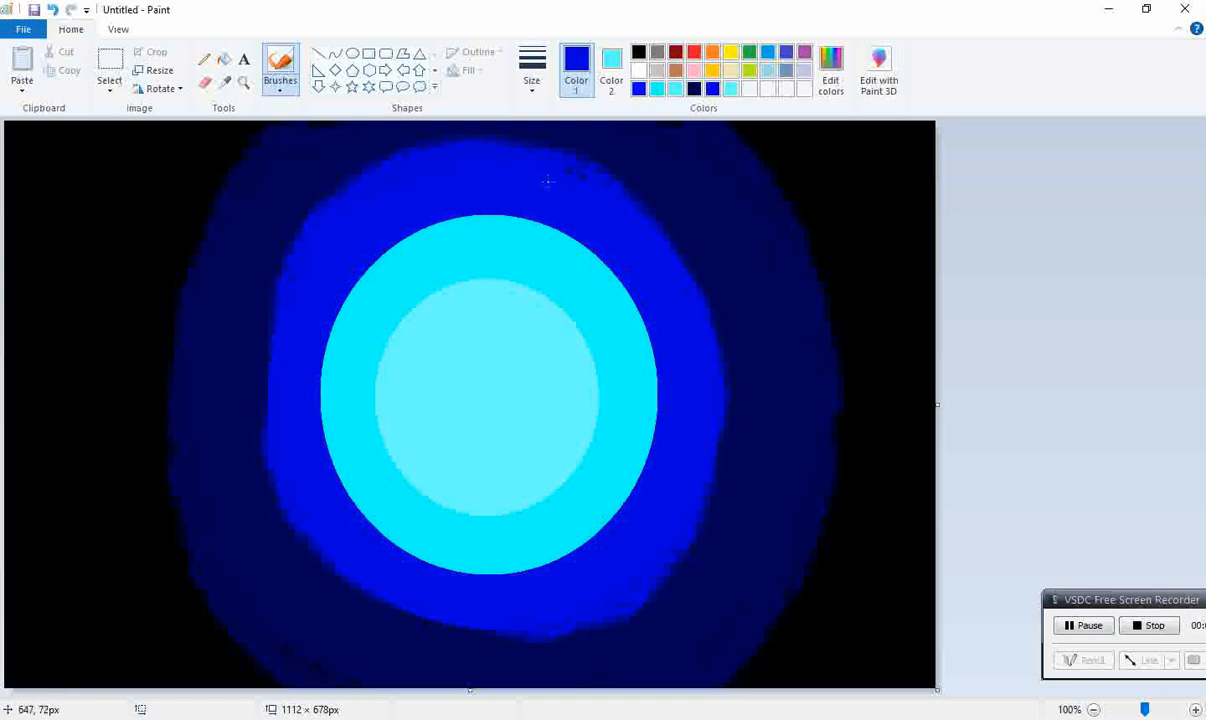
left_click_drag(656, 246, 710, 367)
mouse_move(601, 179)
left_mouse_down()
mouse_move(659, 224)
mouse_move(712, 299)
mouse_move(714, 422)
left_mouse_up()
mouse_move(708, 312)
left_mouse_down()
mouse_move(738, 365)
mouse_move(722, 453)
mouse_move(682, 504)
left_mouse_up()
left_click(1082, 623)
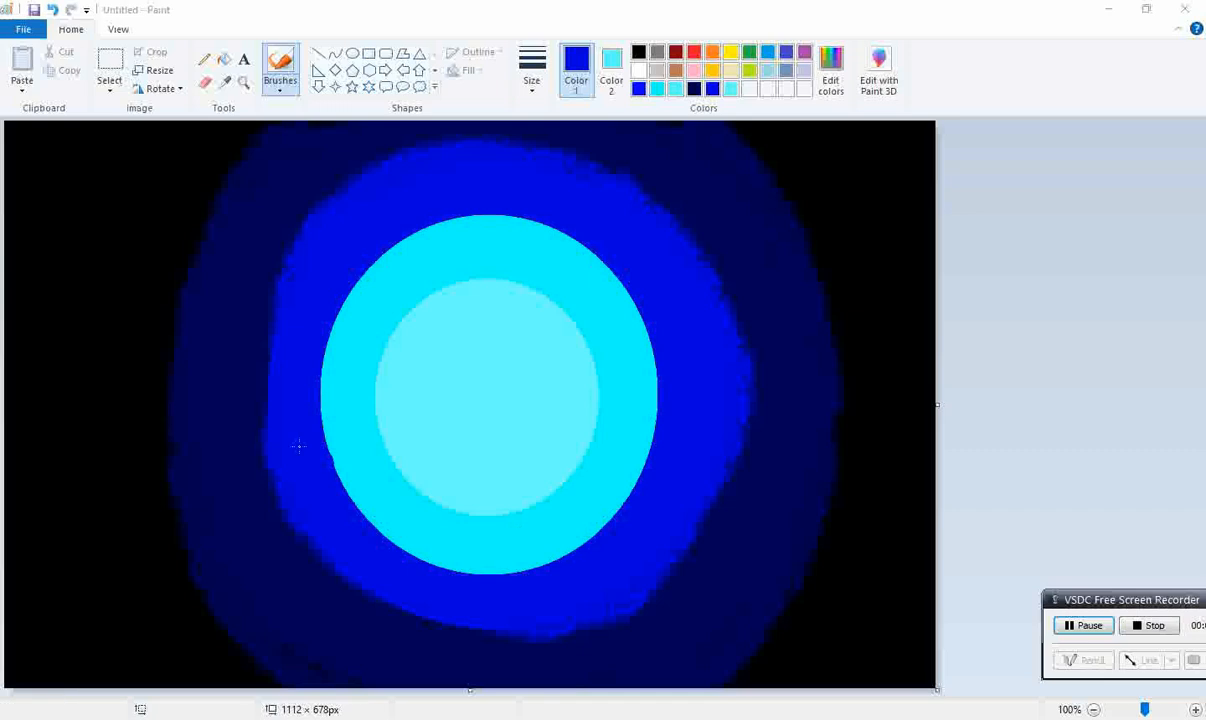
mouse_move(245, 225)
left_mouse_down()
mouse_move(289, 252)
mouse_move(261, 387)
mouse_move(268, 474)
mouse_move(315, 545)
left_mouse_up()
mouse_move(548, 617)
left_mouse_down()
mouse_move(465, 619)
mouse_move(333, 591)
mouse_move(407, 622)
mouse_move(482, 624)
mouse_move(343, 595)
mouse_move(278, 525)
left_mouse_up()
left_click(233, 276)
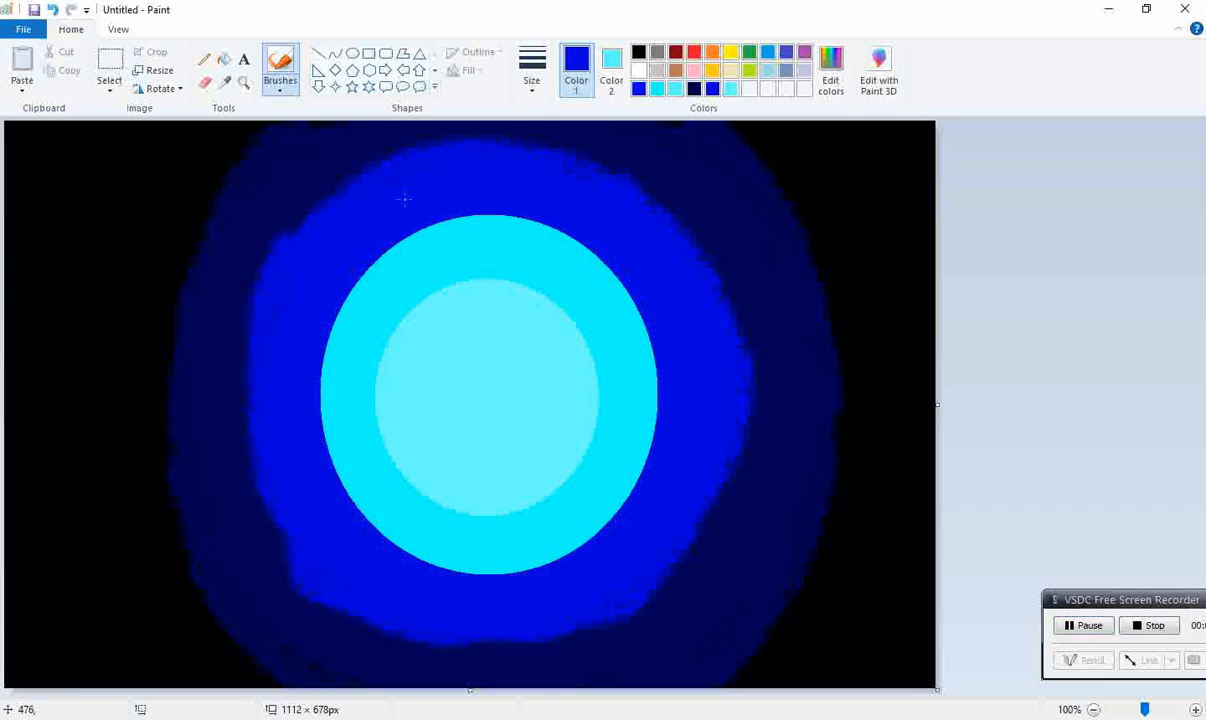
- Brush light cyan and cyan around the edge of the cyan ring, and make light cyan the foreground colour again
left_click(731, 89)
mouse_move(415, 215)
left_mouse_down()
mouse_move(382, 249)
mouse_move(347, 302)
mouse_move(329, 395)
mouse_move(363, 515)
mouse_move(412, 550)
left_mouse_up()
left_click(656, 89)
mouse_move(422, 215)
left_mouse_down()
mouse_move(385, 242)
mouse_move(297, 392)
mouse_move(375, 512)
mouse_move(465, 545)
mouse_move(618, 494)
mouse_move(650, 348)
mouse_move(575, 241)
mouse_move(424, 223)
mouse_move(578, 240)
left_mouse_up()
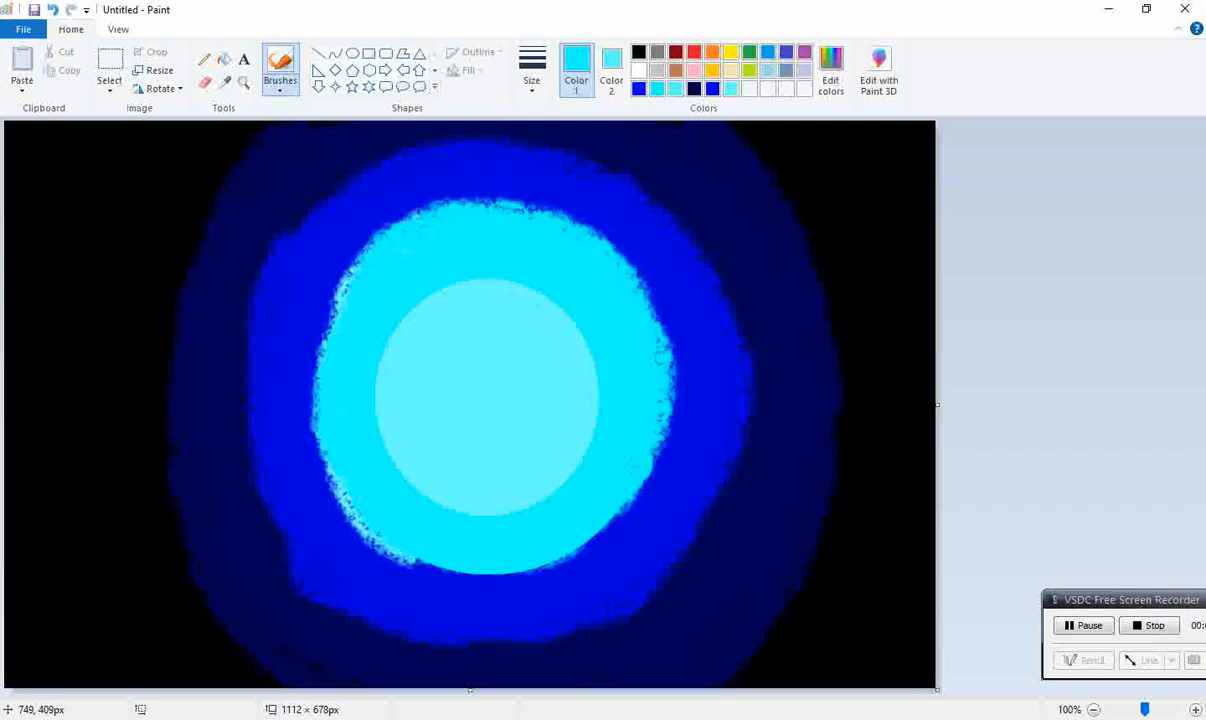
left_click(730, 88)
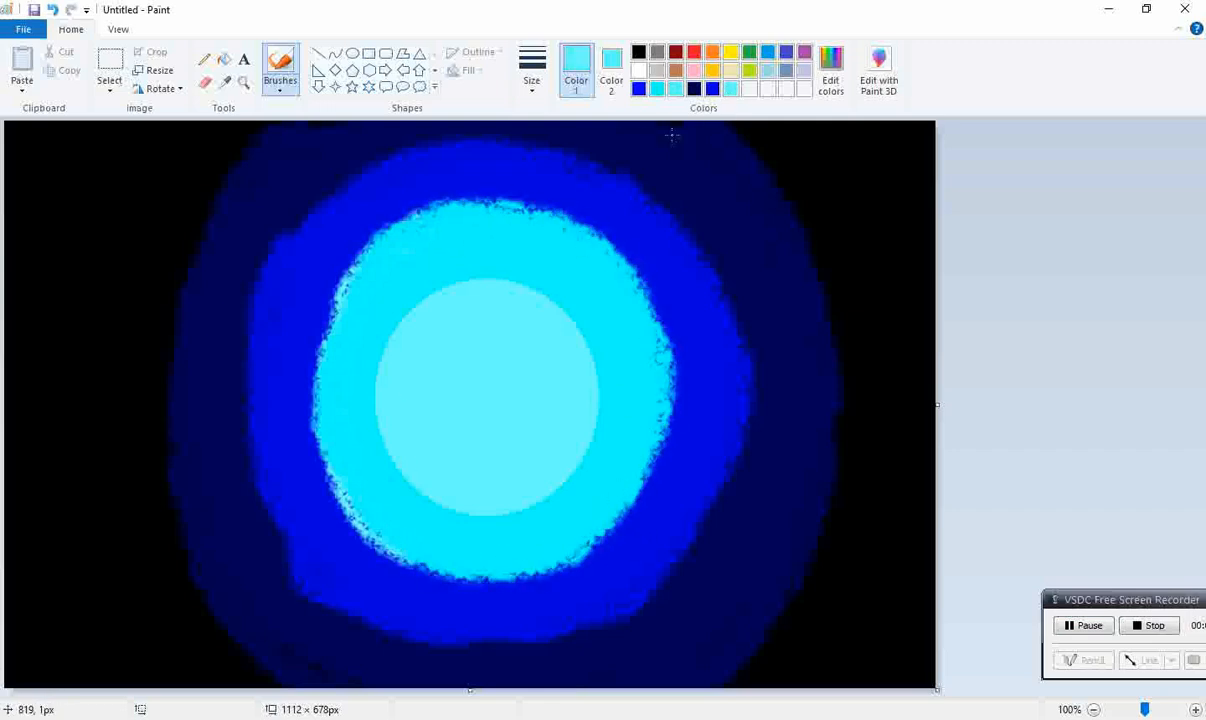
left_click(1083, 625)
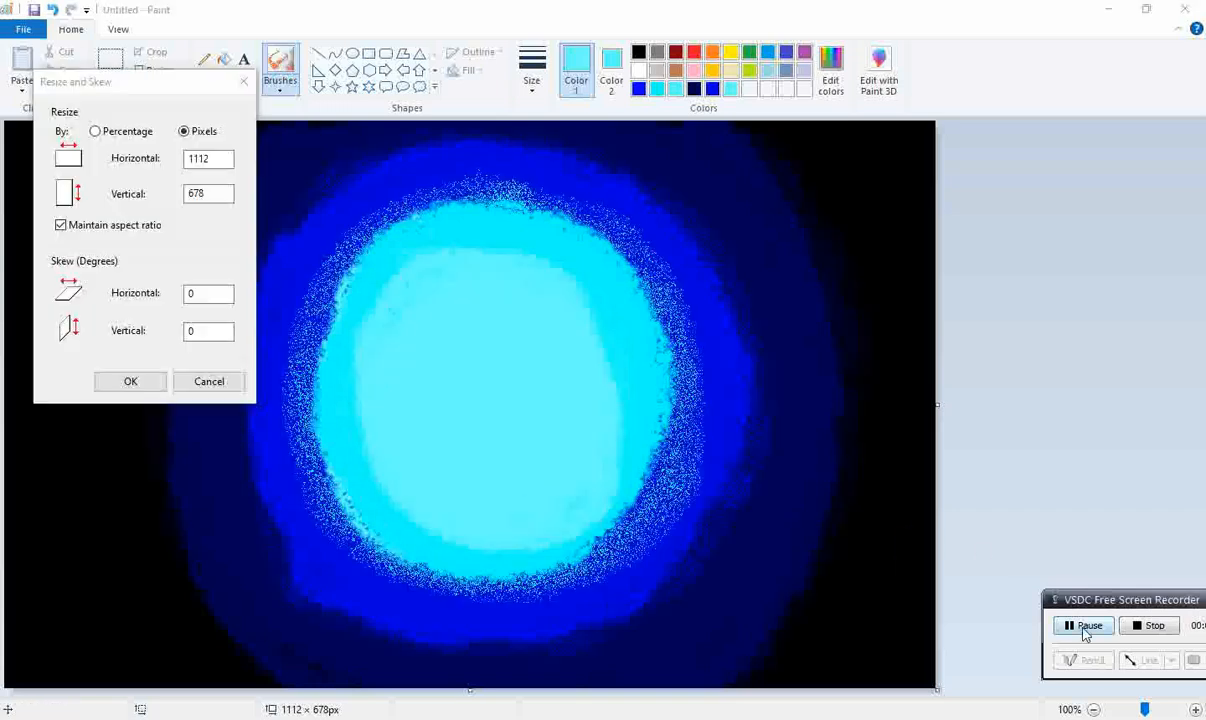
- Resize the image to 40 px wide without maintaining the aspect ratio
left_click(148, 226)
left_click_drag(215, 157, 187, 163)
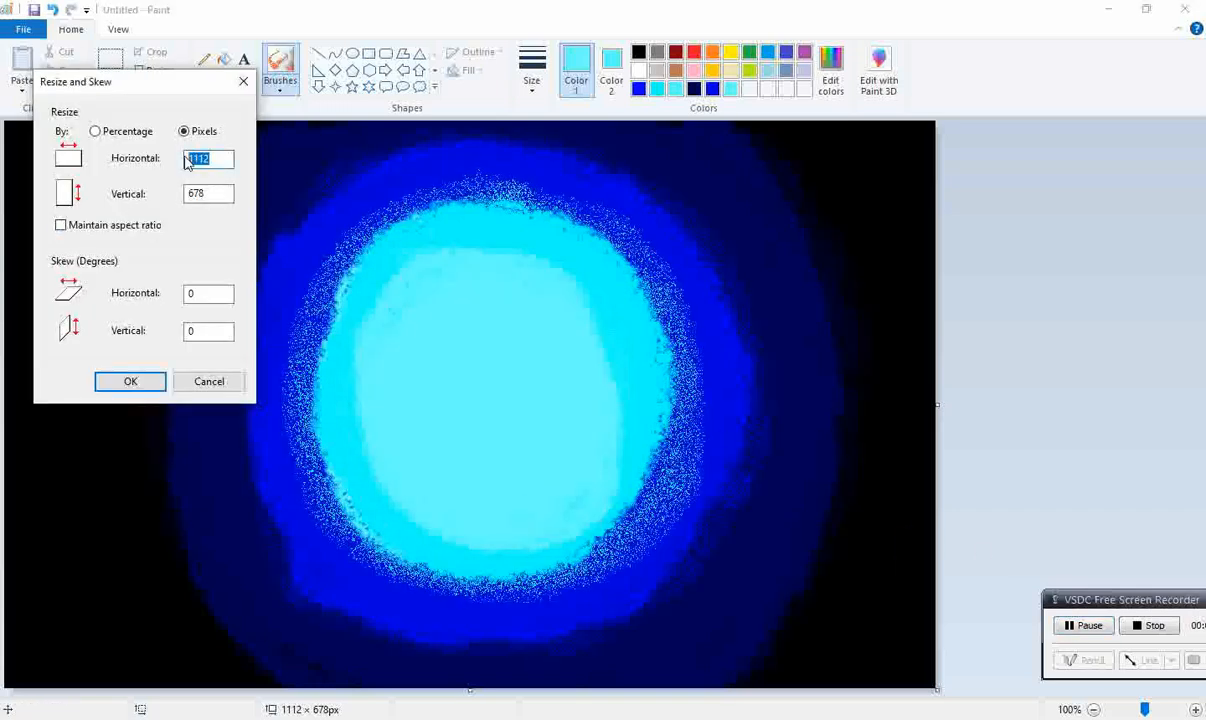
key("Return")
- Resize the image to 1111 px wide without maintaining the aspect ratio
left_click(156, 72)
left_click(184, 131)
left_click(120, 225)
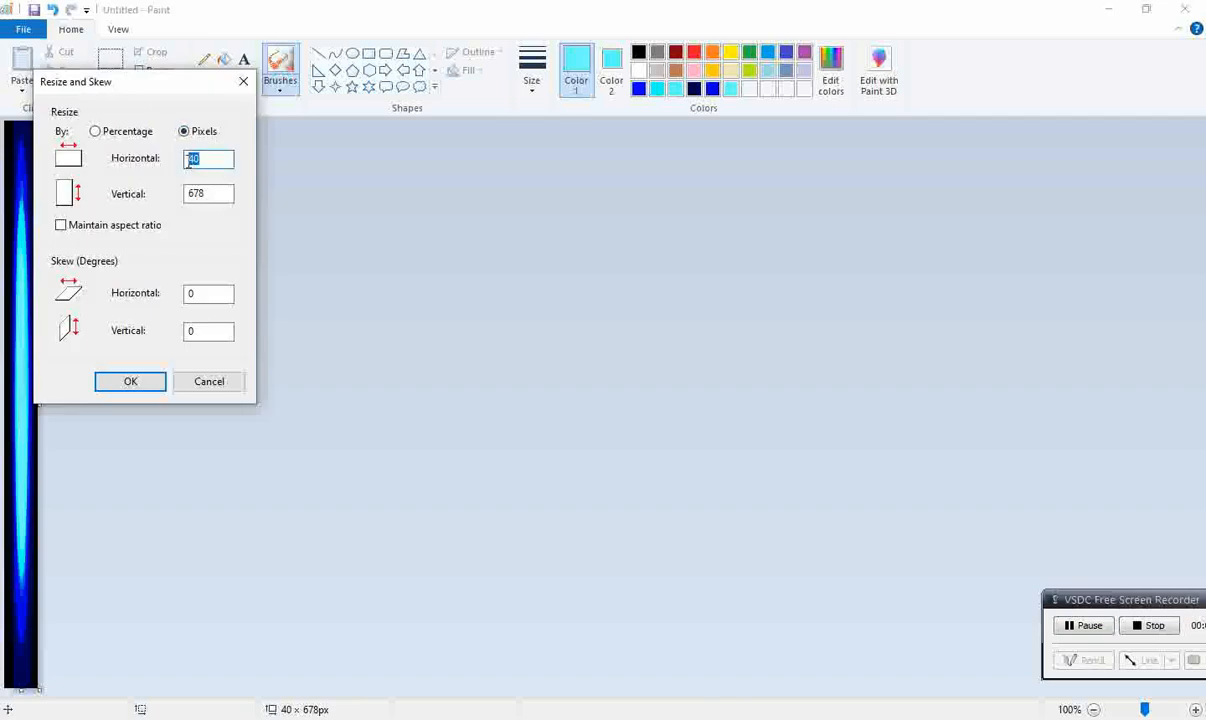
type("1111")
left_click(130, 381)
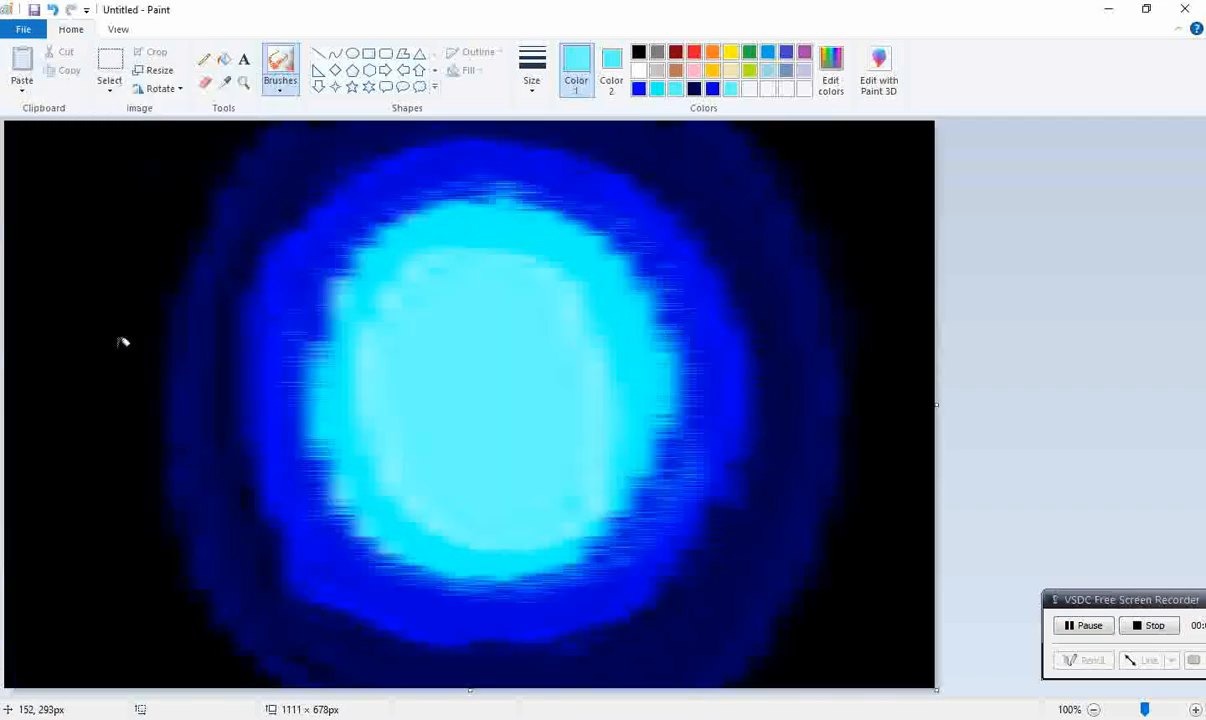
- Resize the image to 6 px tall without maintaining the aspect ratio
left_click(155, 72)
left_click(184, 131)
left_click(122, 222)
left_click_drag(222, 194, 178, 200)
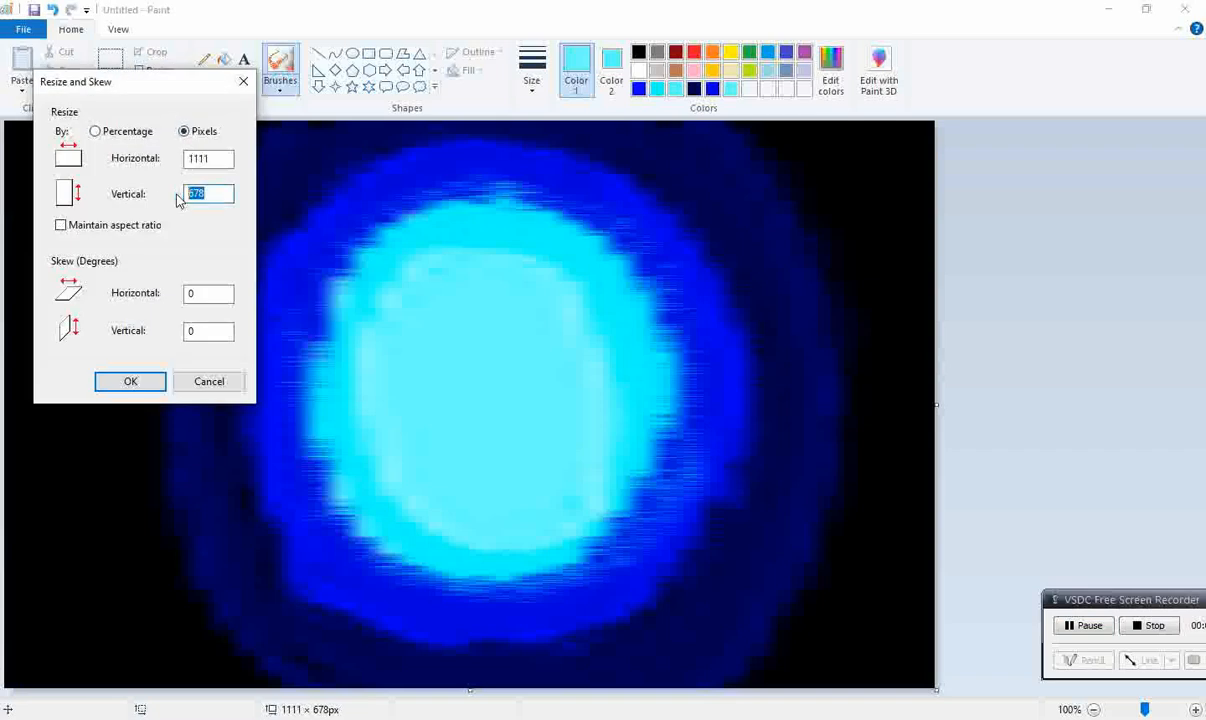
type("6")
key("Return")
- Resize the image to 678 px tall without maintaining the aspect ratio
left_click(155, 72)
left_click(184, 131)
left_click(137, 222)
left_click_drag(221, 195, 178, 195)
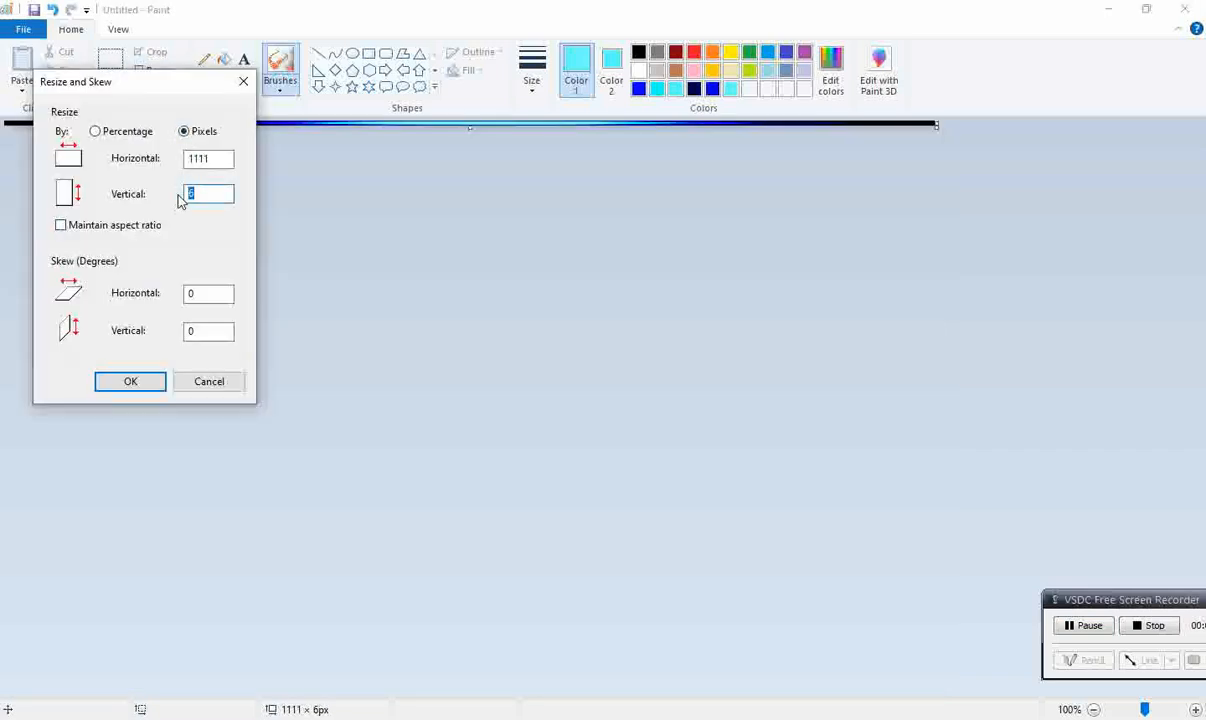
key("Return")
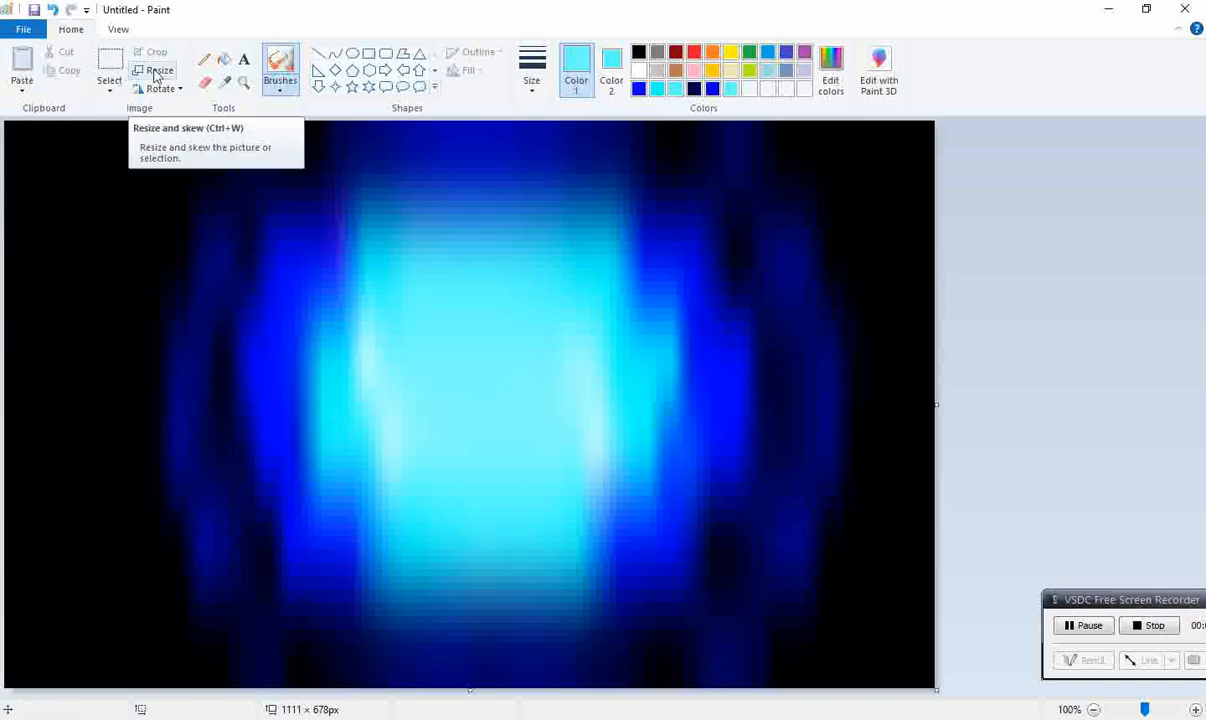
- Draw a solid white circle about 367 px wide with the ellipse shape over the centre of the cyan glow
left_click(352, 53)
left_click(611, 68)
left_click(638, 70)
left_click(468, 70)
left_click(487, 110)
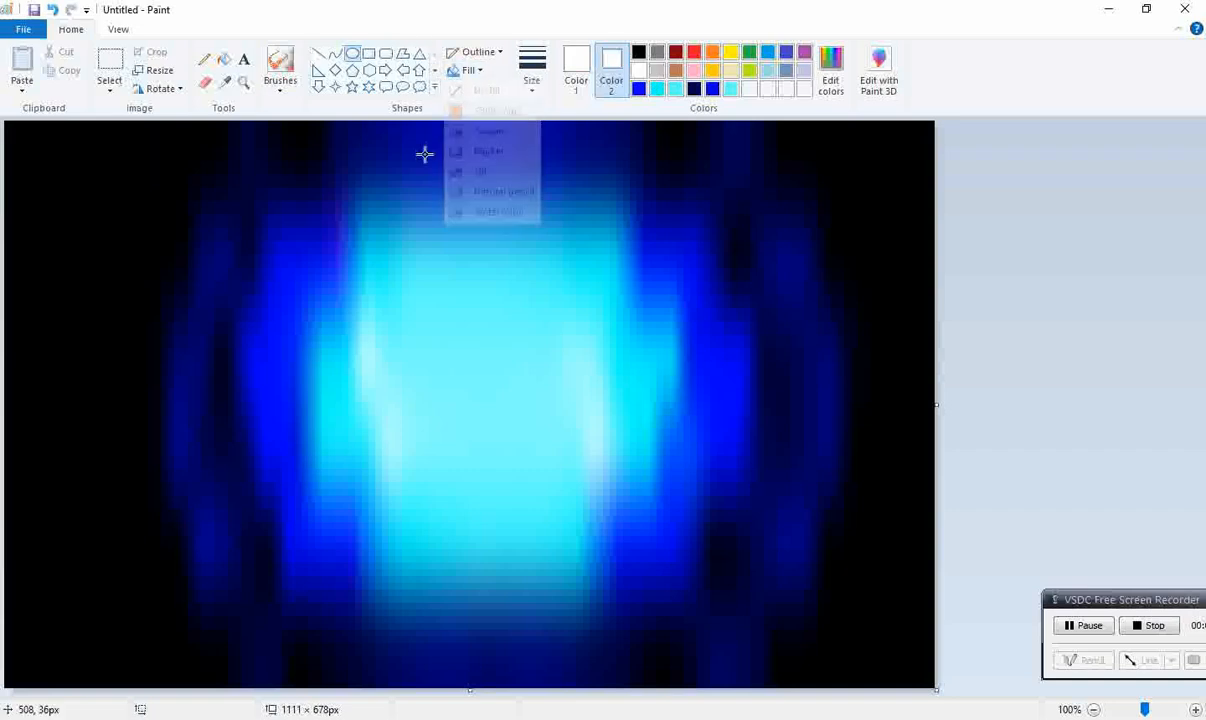
left_click_drag(407, 282, 713, 591)
left_click_drag(662, 503, 584, 478)
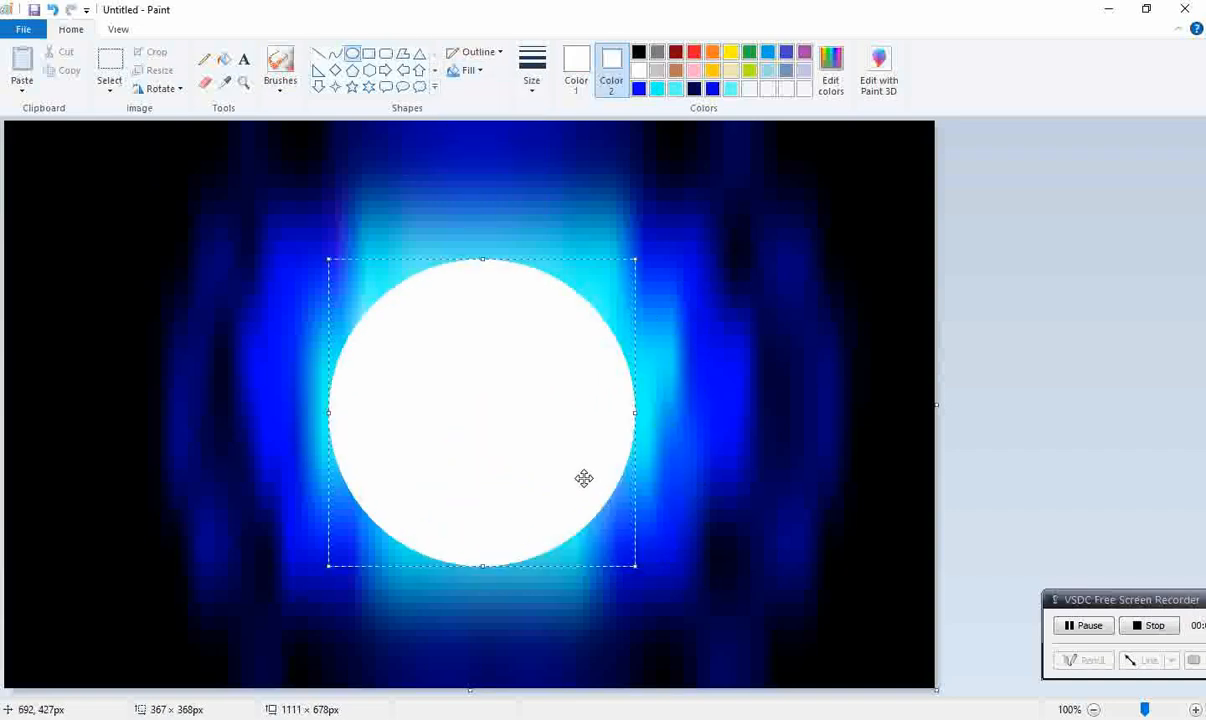
- Adjust the white circle to about 260 × 250 px and centre it in the cyan glow
left_click_drag(636, 564, 689, 611)
left_click_drag(621, 503, 595, 490)
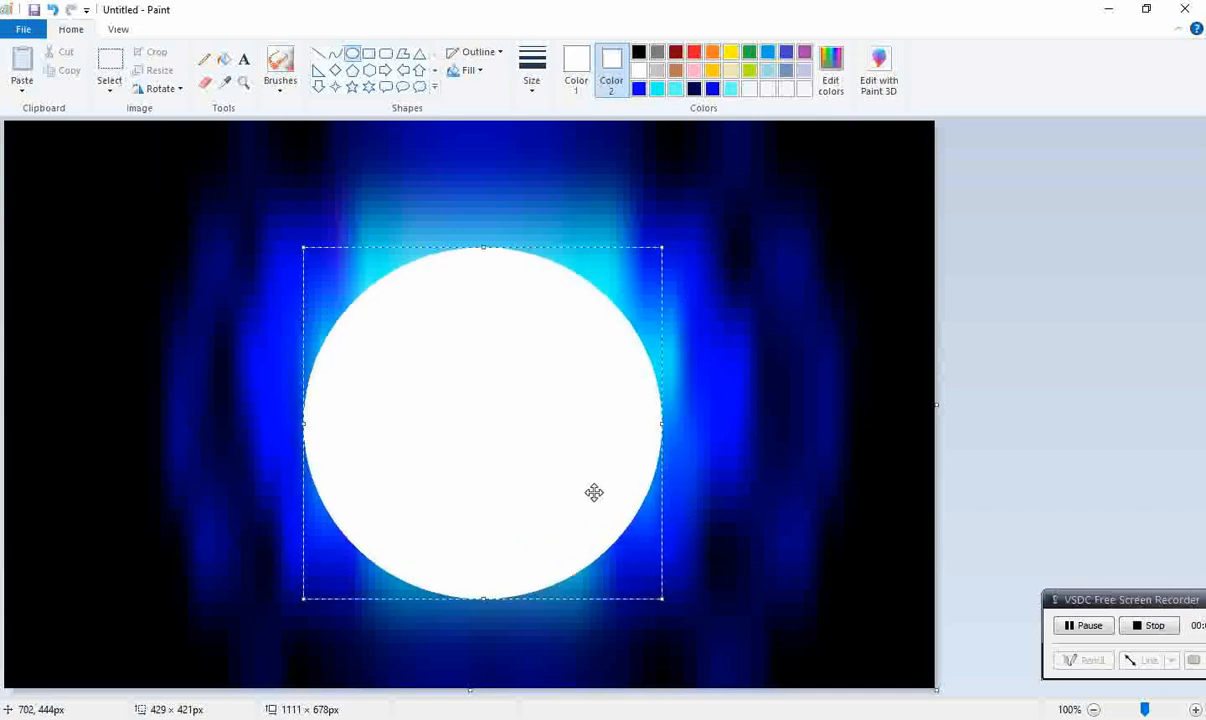
left_click_drag(671, 604, 689, 620)
left_click_drag(592, 487, 586, 465)
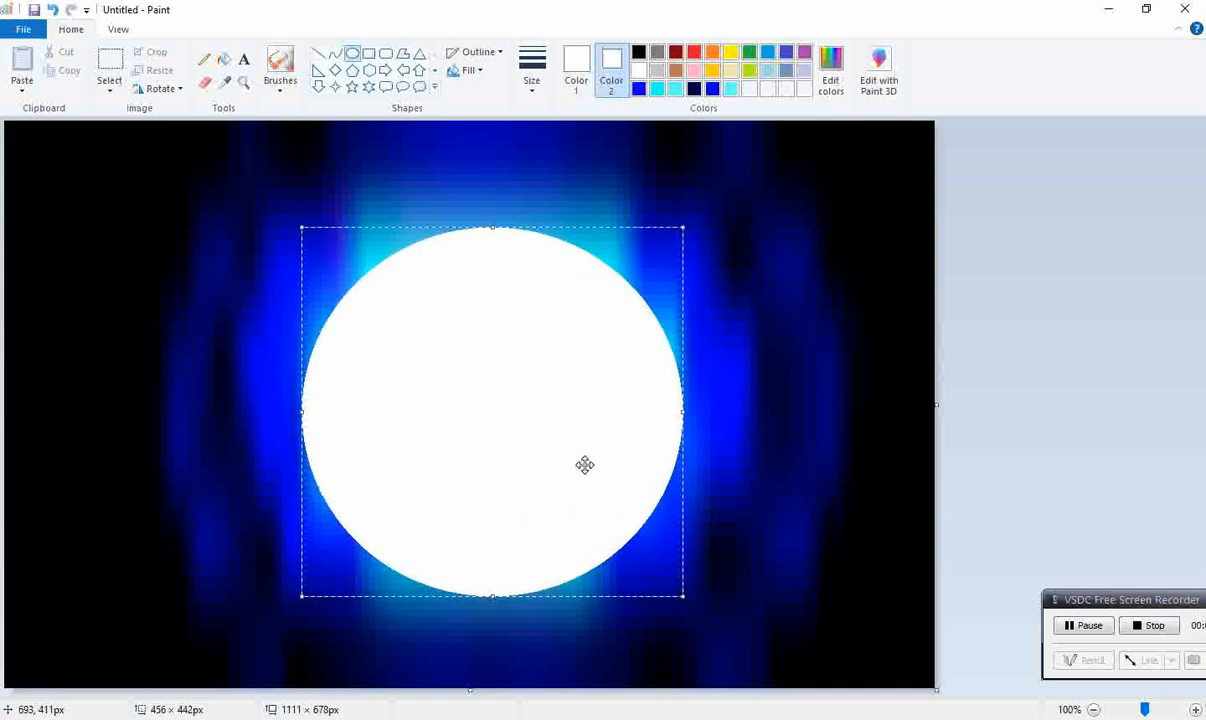
left_click_drag(306, 231, 384, 297)
left_click_drag(543, 461, 509, 441)
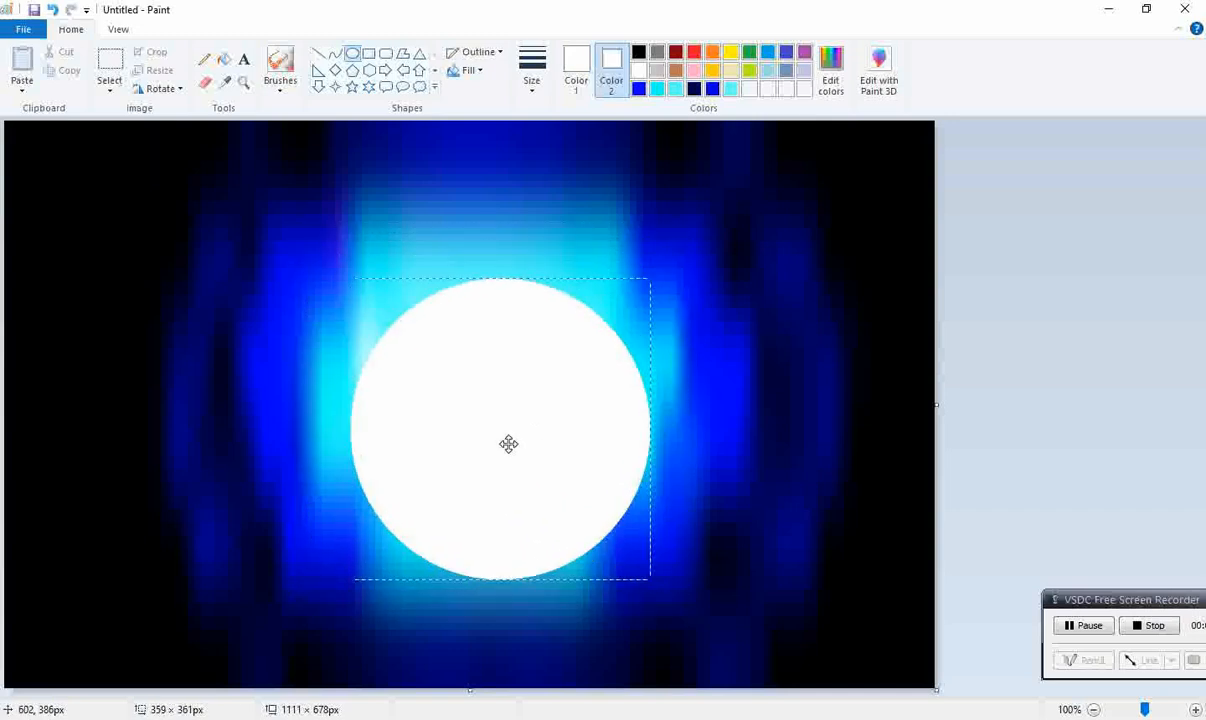
left_click_drag(649, 573, 582, 516)
left_click_drag(525, 425, 548, 424)
left_click_drag(604, 502, 590, 490)
mouse_move(530, 393)
left_mouse_down()
mouse_move(513, 426)
mouse_move(528, 406)
left_mouse_up()
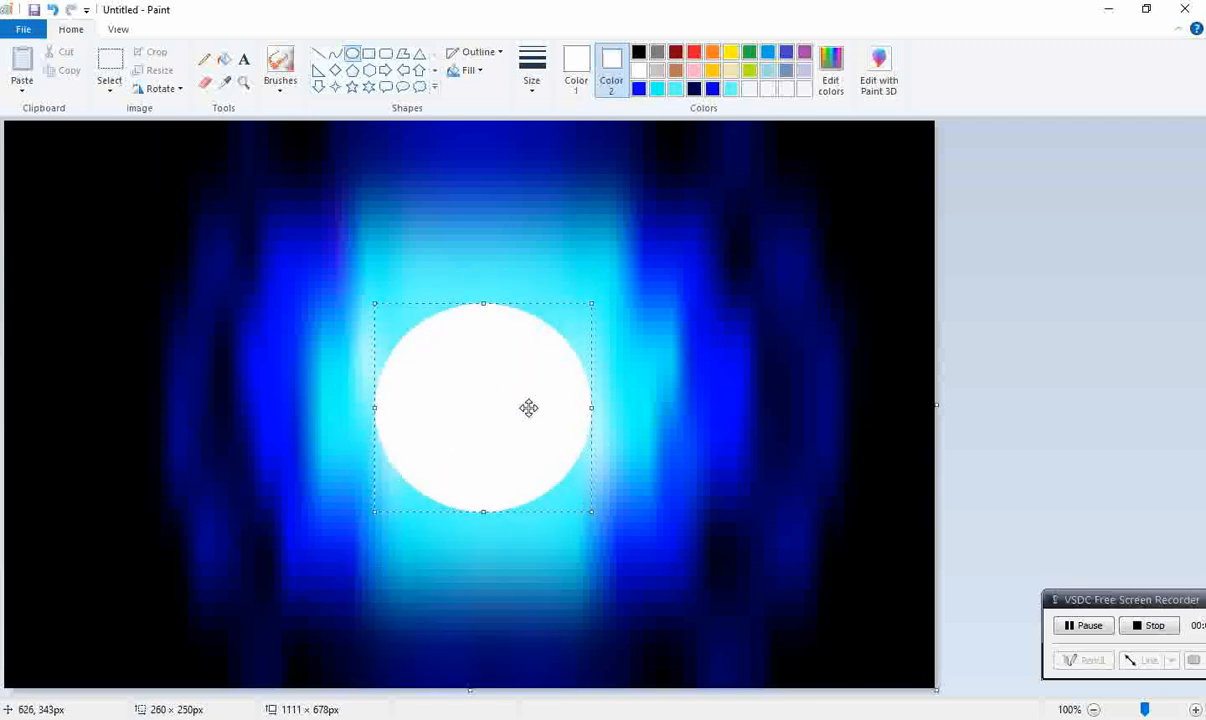
left_click(1088, 327)
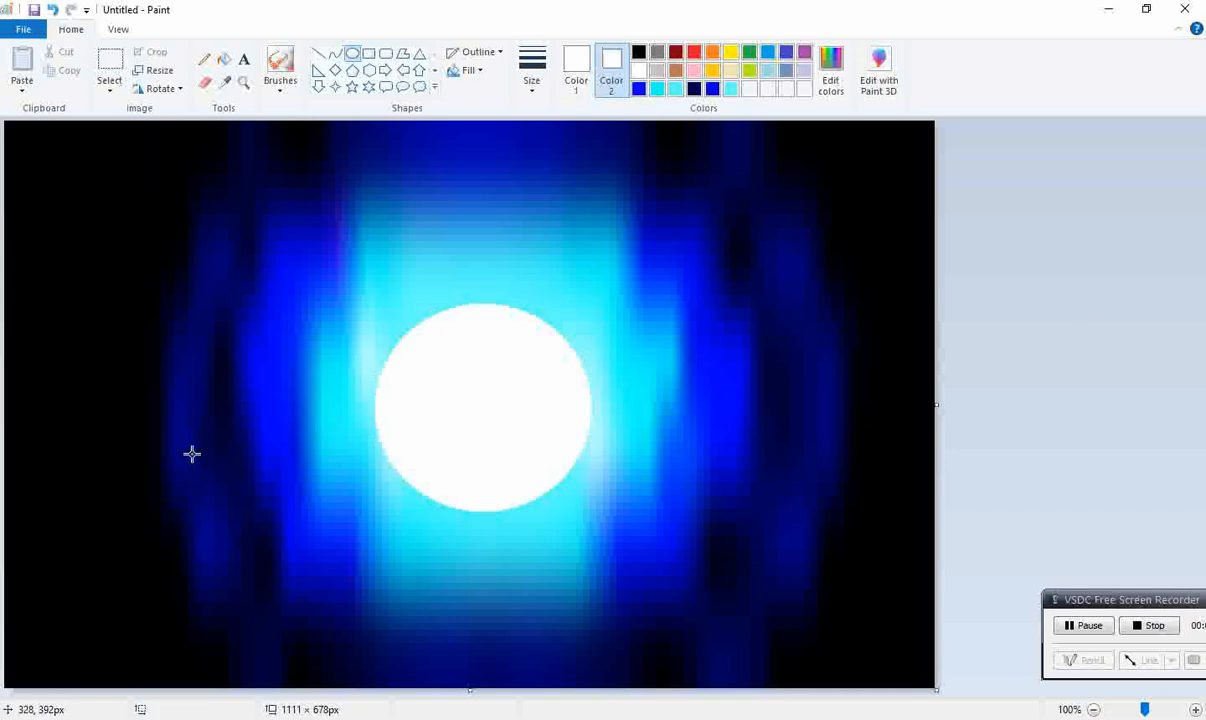
- Brush uneven black ground along the bottom edge of the picture
left_click(275, 80)
left_click(379, 113)
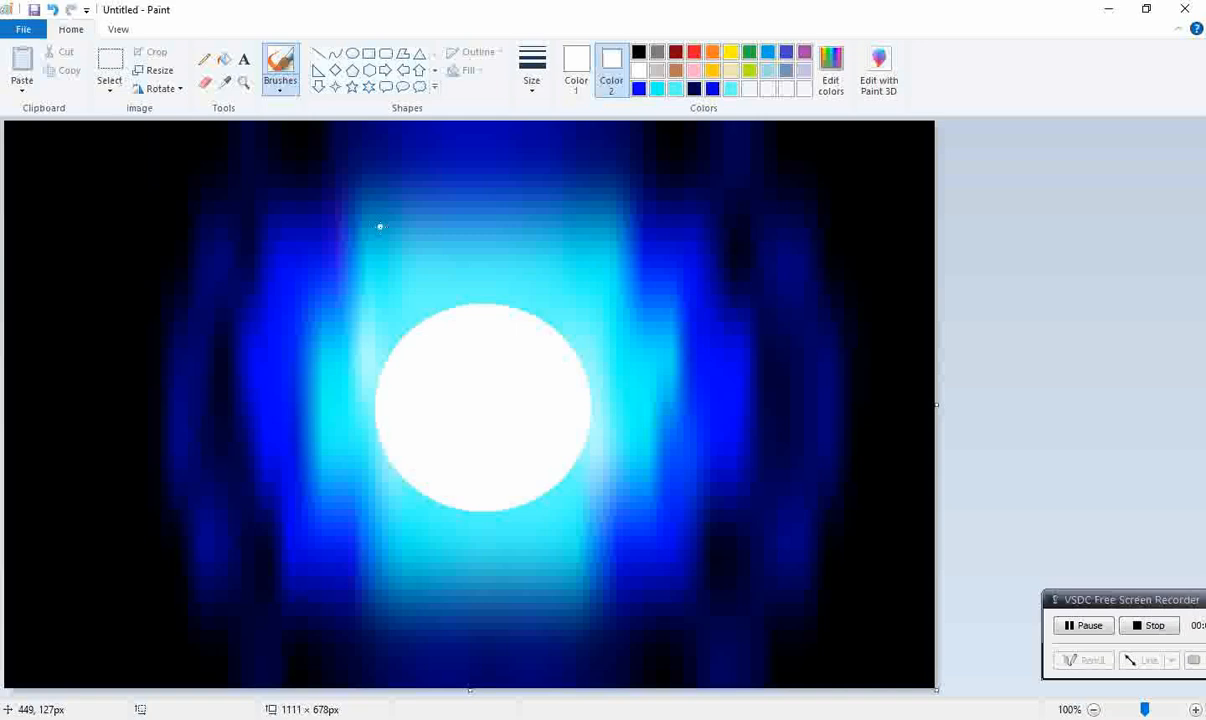
left_click(576, 70)
left_click(638, 51)
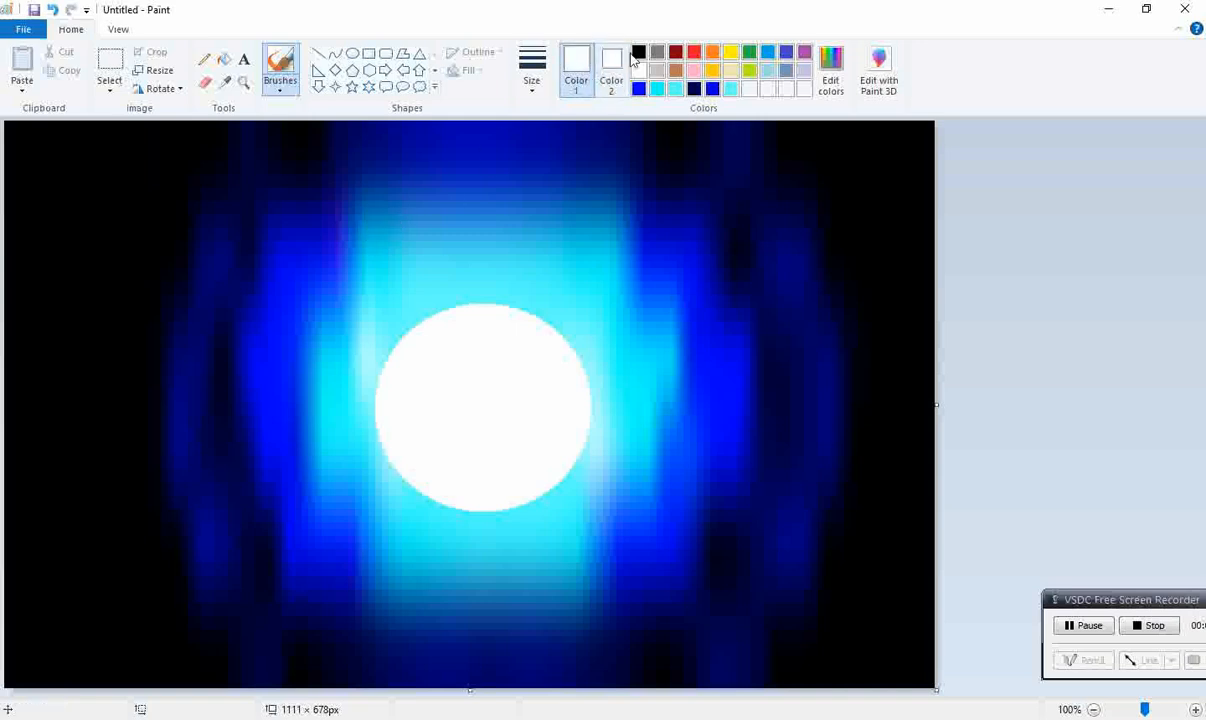
mouse_move(166, 681)
left_mouse_down()
mouse_move(555, 655)
mouse_move(878, 675)
left_mouse_up()
left_click(1070, 626)
left_click_drag(632, 670, 517, 688)
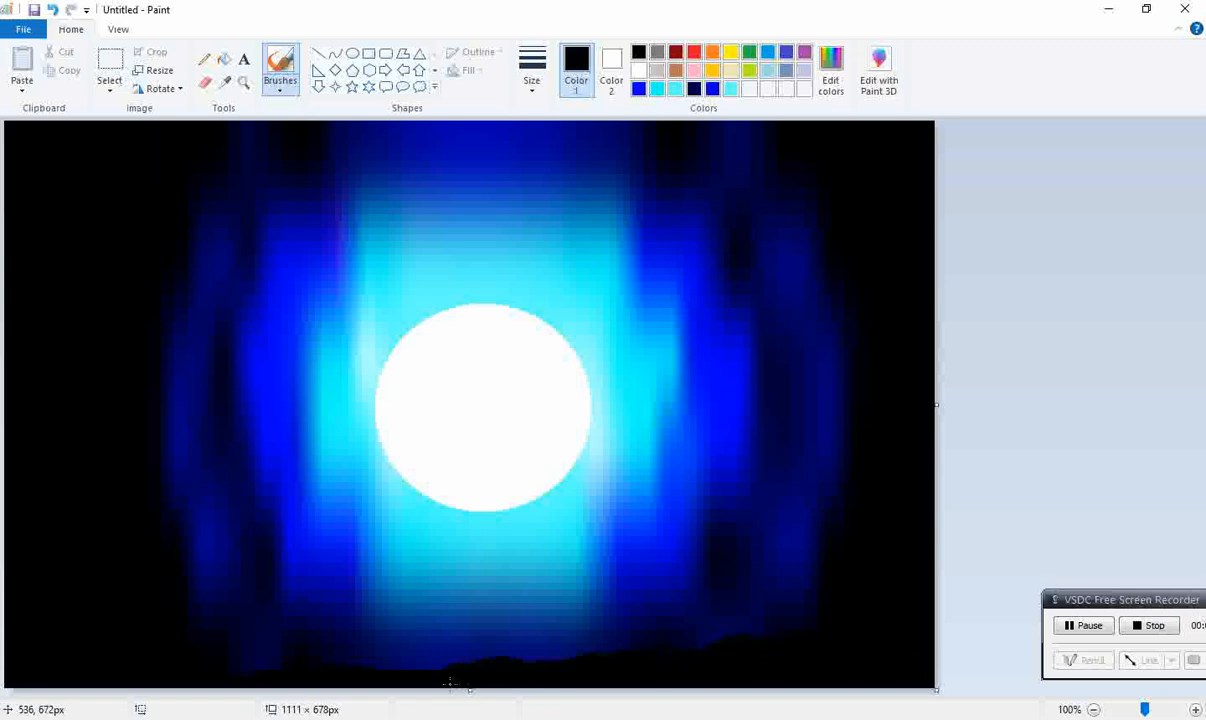
left_click_drag(387, 690, 682, 663)
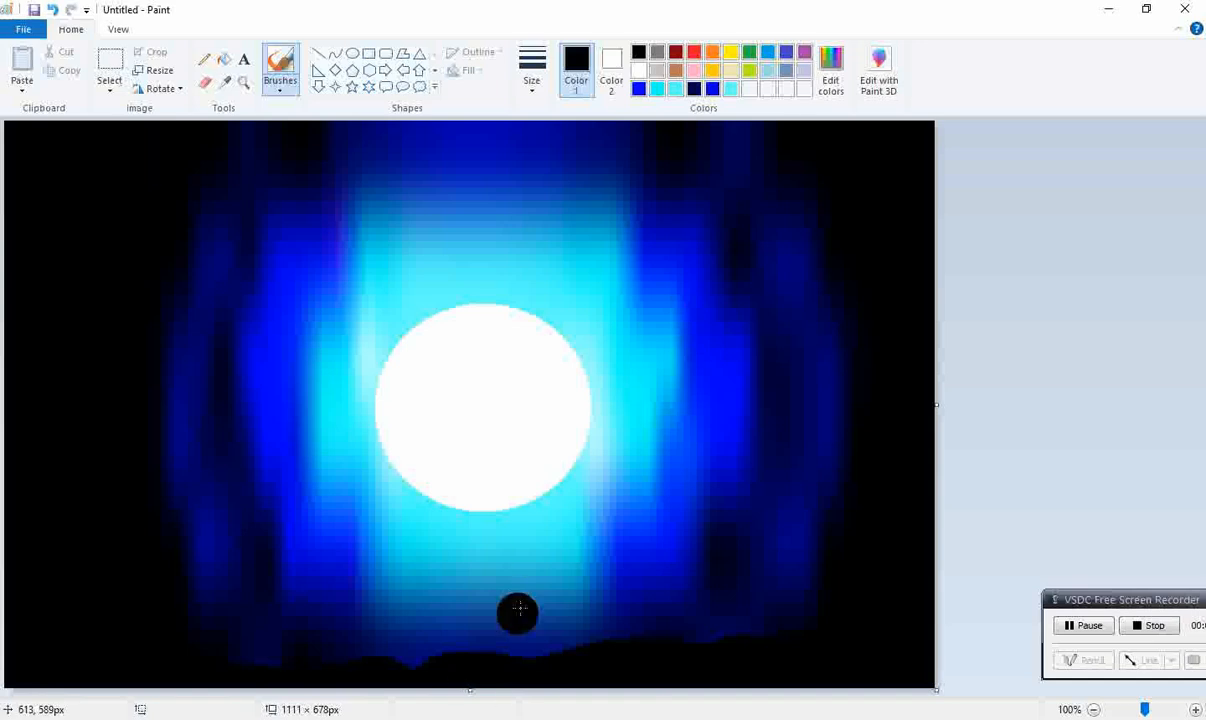
- Set the background colour to black and cut free-form areas to form a figure's head, torso and arm at the white circle's lower edge
left_click(118, 80)
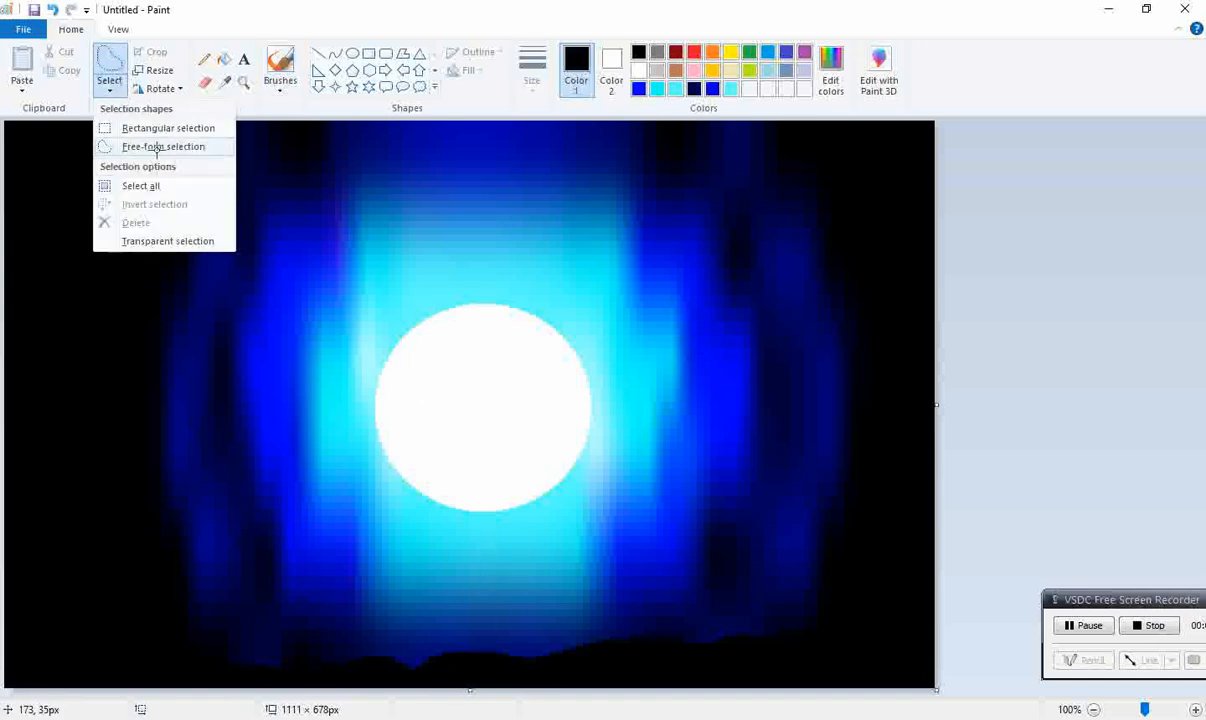
left_click(130, 145)
left_click(611, 66)
left_click(639, 55)
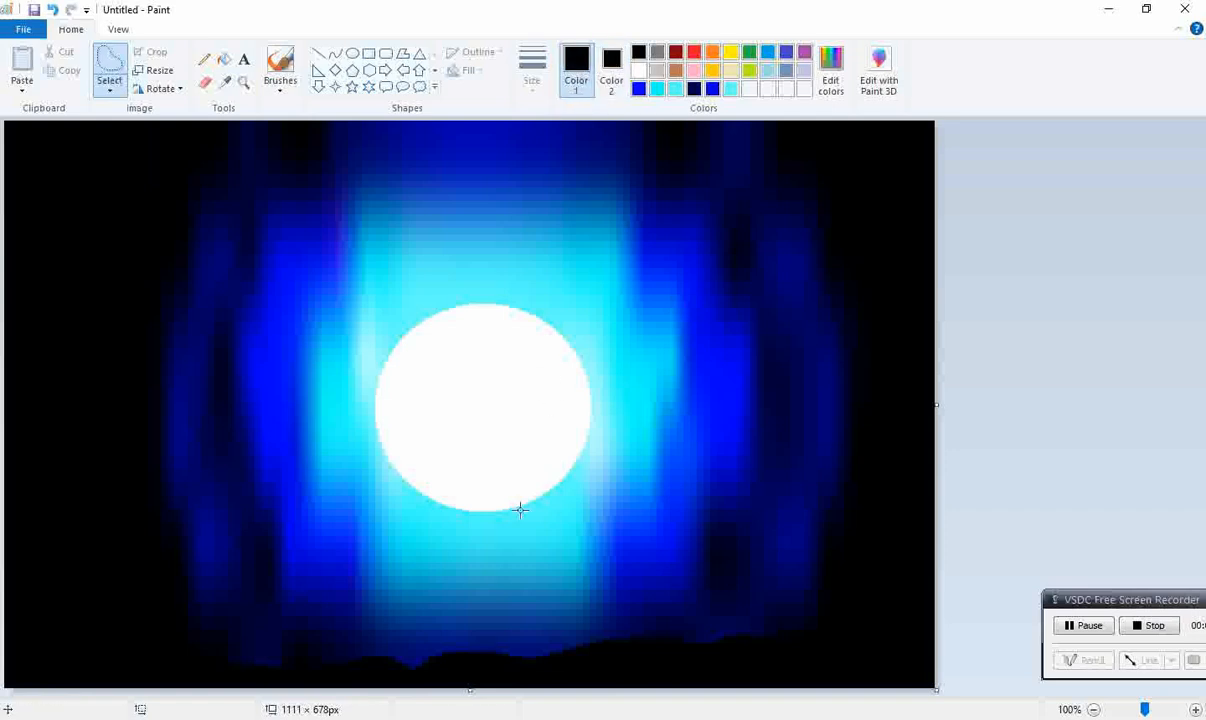
mouse_move(519, 503)
left_mouse_down()
mouse_move(514, 487)
mouse_move(550, 476)
left_mouse_up()
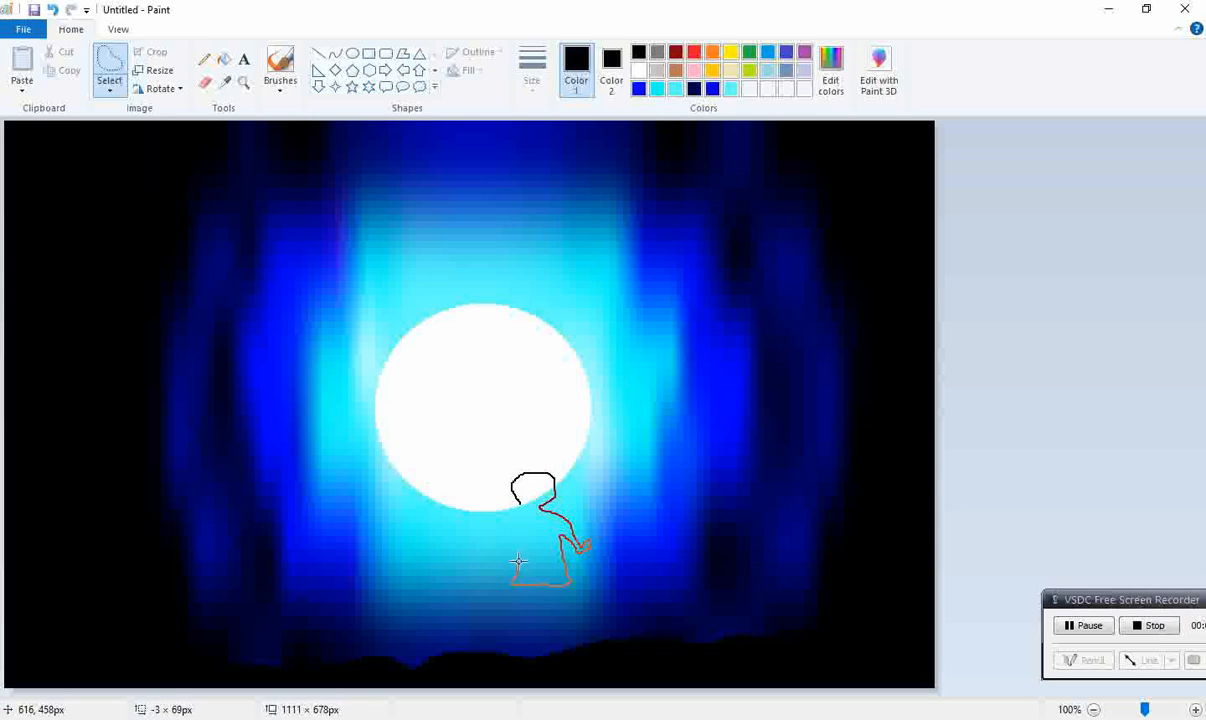
left_click_drag(519, 505, 517, 507)
right_click(508, 510)
left_click(568, 352)
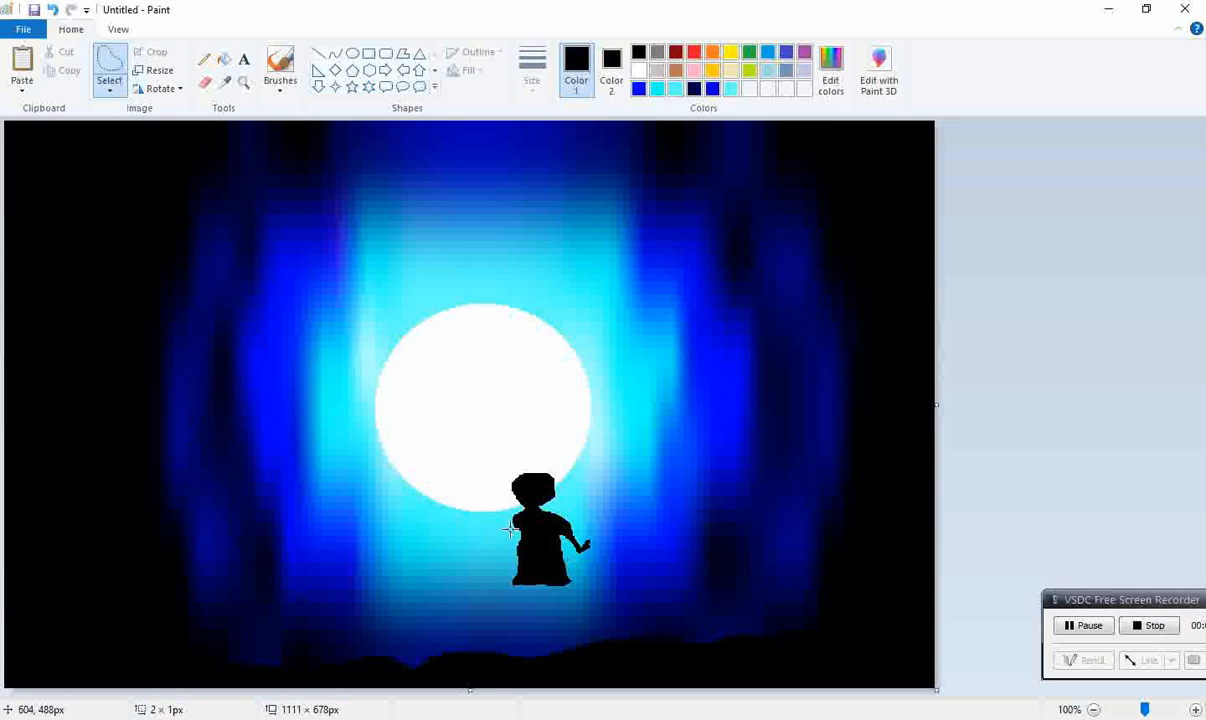
- Cut free-form areas beneath the figure's torso to form two black legs standing on the ground
left_click_drag(491, 540, 491, 541)
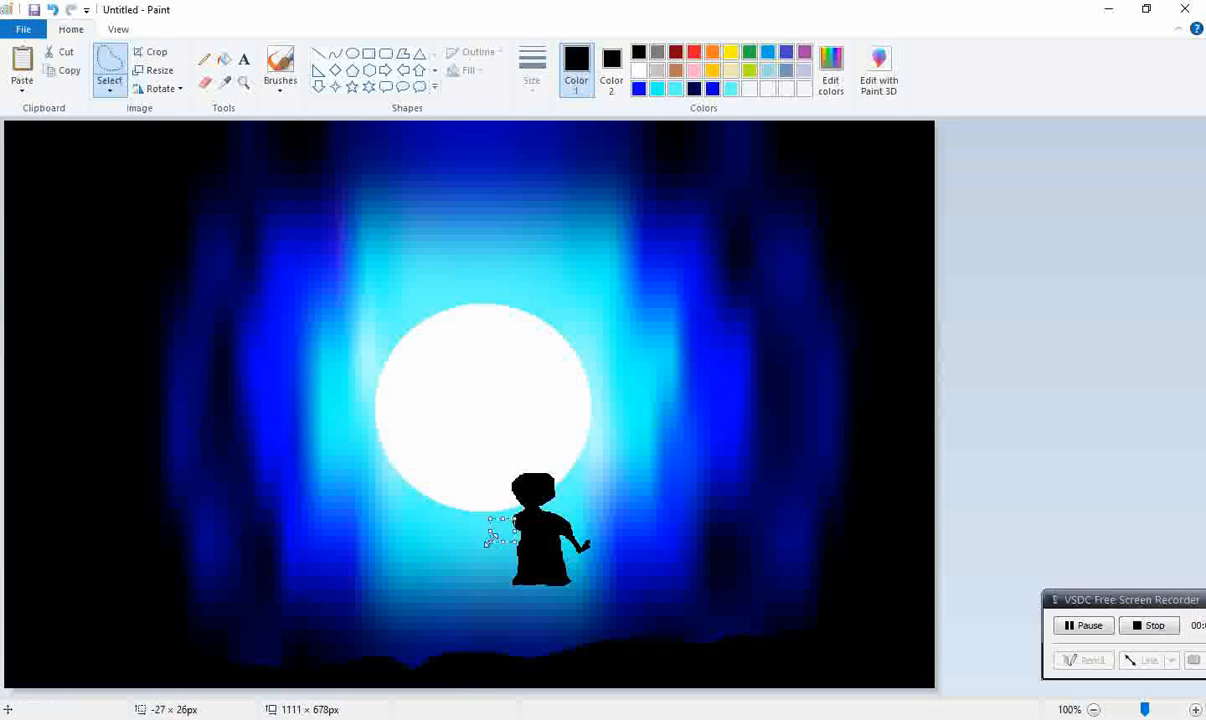
left_click(567, 538)
left_click_drag(517, 582, 510, 663)
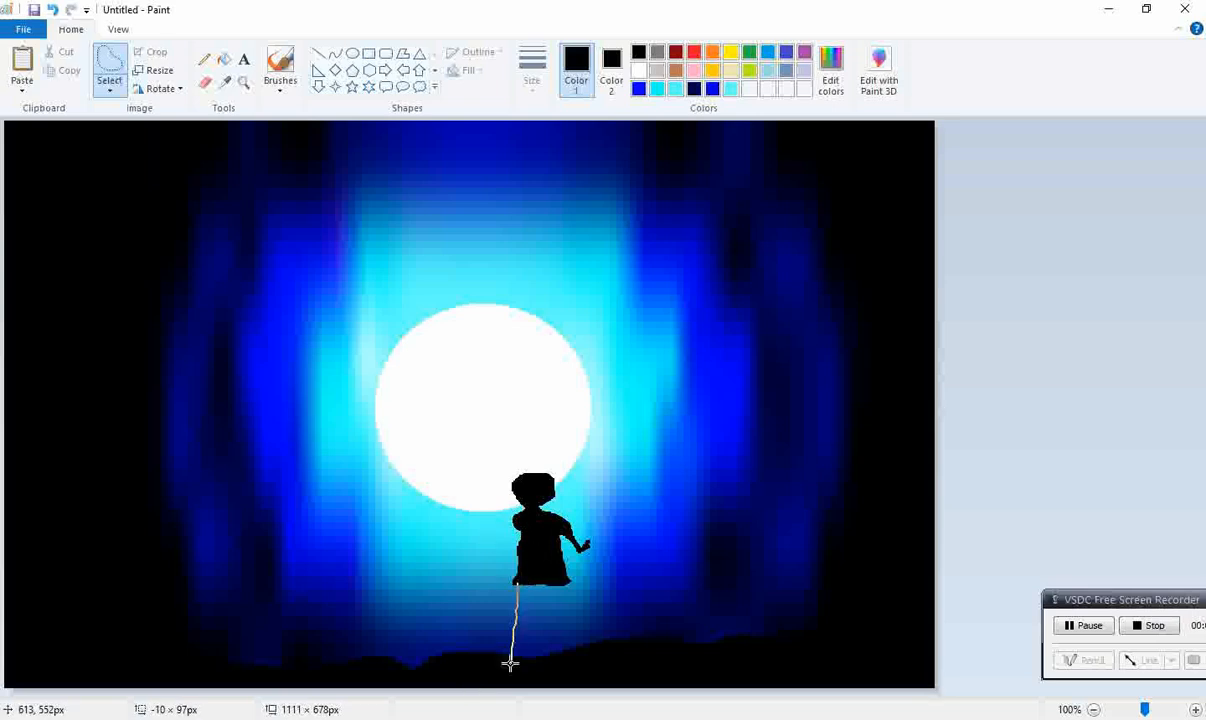
mouse_move(566, 585)
left_mouse_down()
mouse_move(577, 617)
mouse_move(543, 606)
left_mouse_up()
right_click(543, 606)
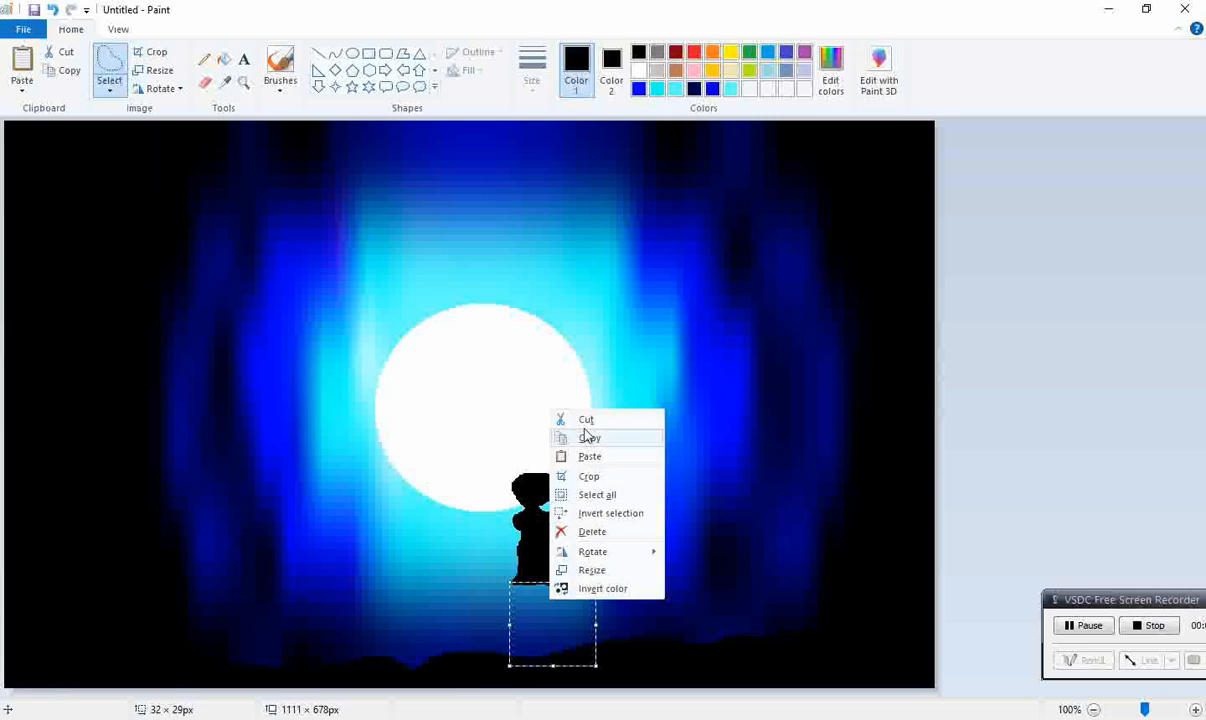
left_click(580, 418)
mouse_move(540, 597)
left_mouse_down()
mouse_move(527, 596)
mouse_move(549, 587)
mouse_move(522, 588)
left_mouse_up()
left_click(543, 562)
left_click(700, 550)
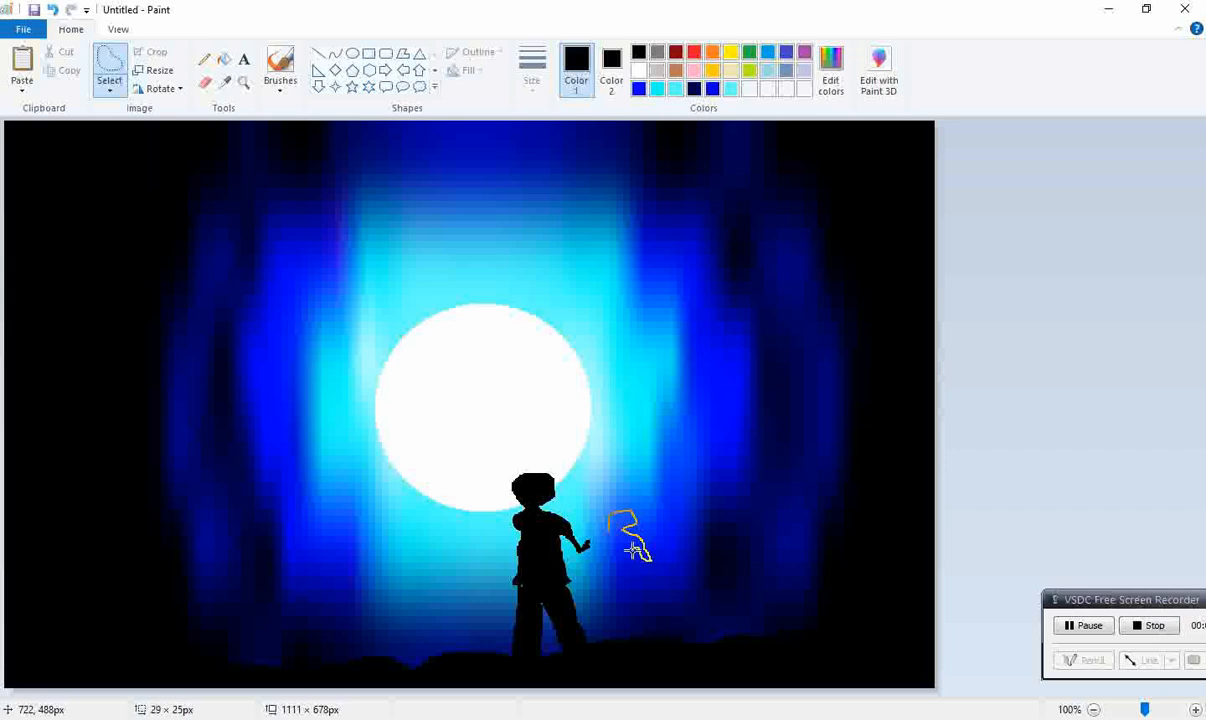
- Cut free-form areas to form a smaller black figure's head, torso and arms, with one arm reaching the larger figure's hand
left_click_drag(639, 569, 630, 579)
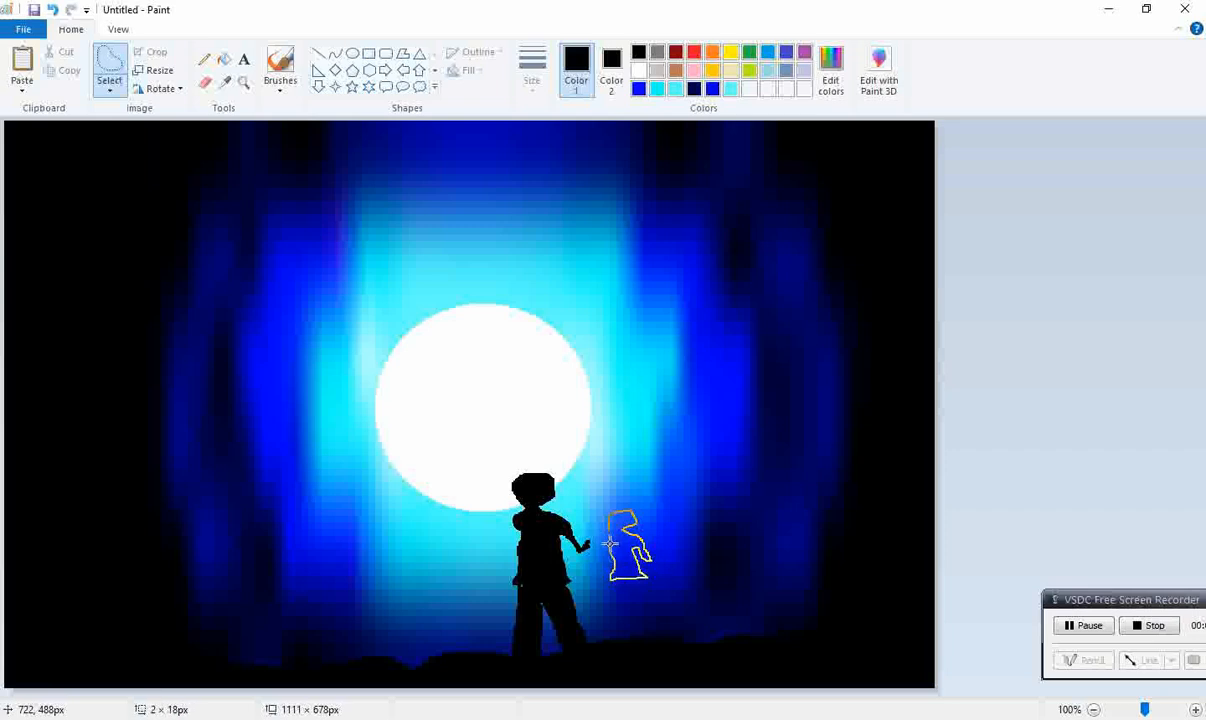
mouse_move(609, 524)
left_mouse_down()
mouse_move(612, 514)
mouse_move(598, 546)
mouse_move(581, 544)
mouse_move(614, 547)
left_mouse_up()
key("Delete")
key("Delete")
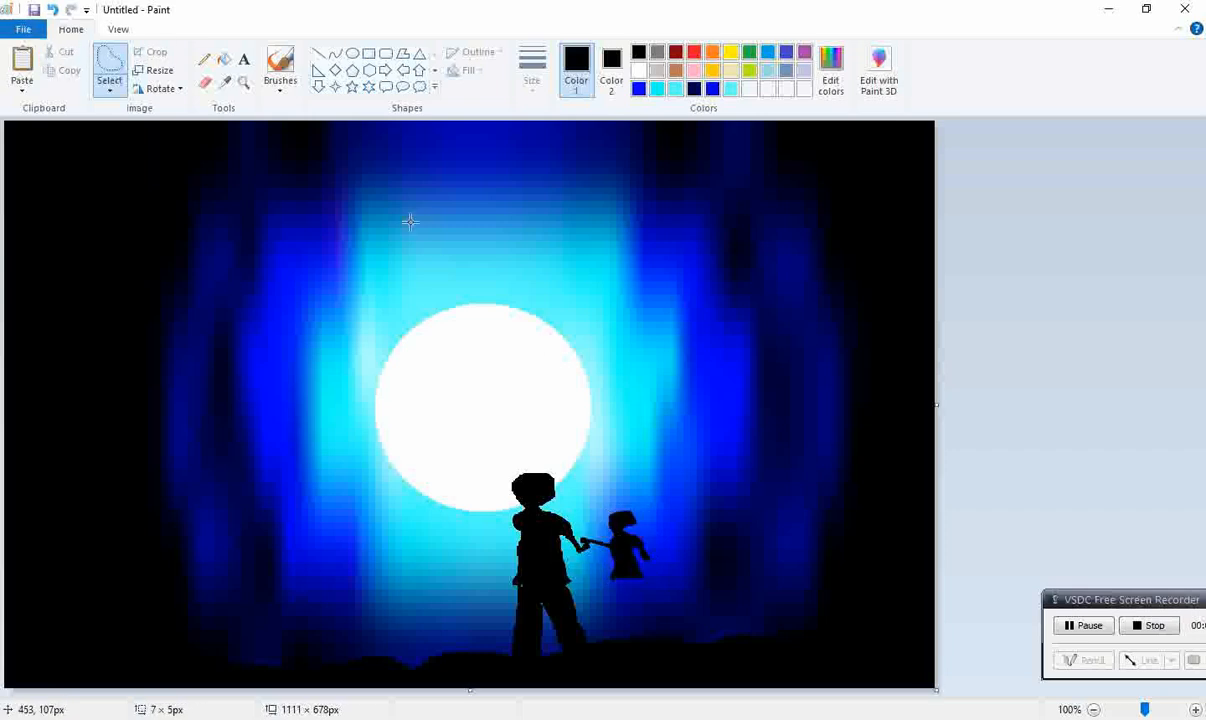
- Cut a free-form area beneath the smaller figure's torso to form its black legs down to the ground
mouse_move(621, 578)
left_mouse_down()
mouse_move(610, 627)
mouse_move(646, 648)
mouse_move(614, 572)
mouse_move(677, 652)
mouse_move(624, 608)
mouse_move(600, 540)
left_mouse_up()
left_click(58, 51)
left_click(55, 52)
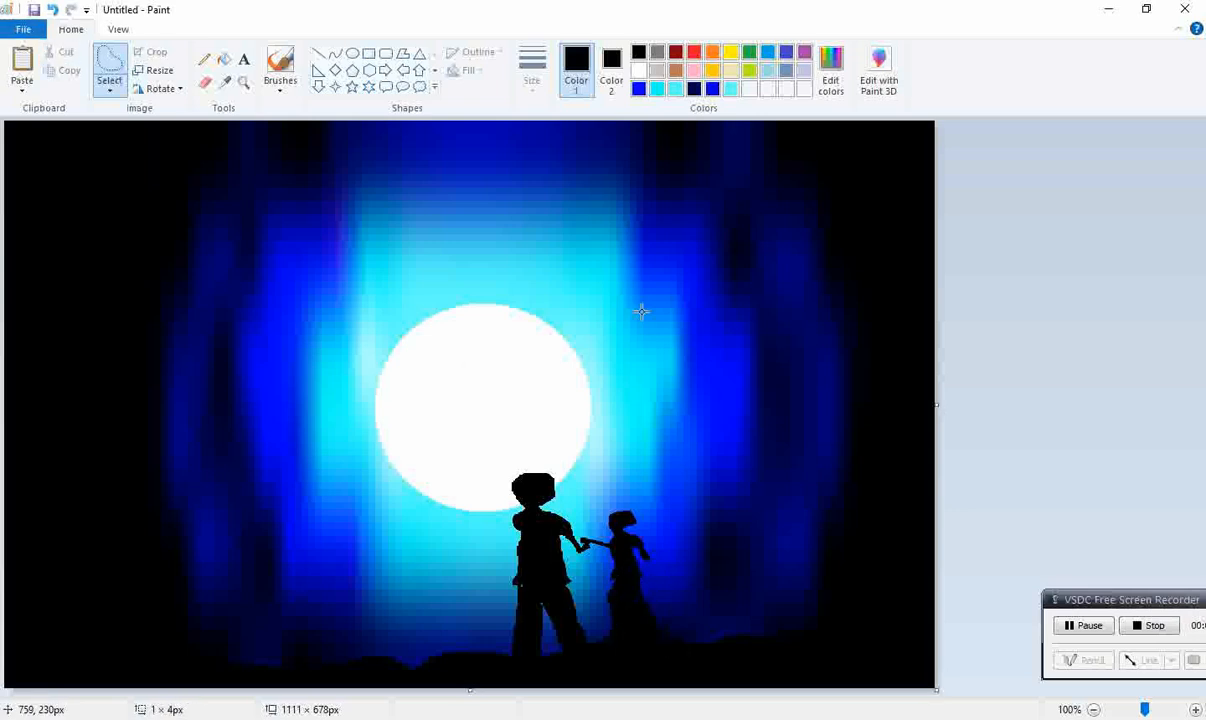
mouse_move(517, 523)
left_mouse_down()
mouse_move(524, 526)
mouse_move(487, 474)
left_mouse_up()
left_click(495, 509)
key("ctrl+z")
- Cut free-form areas beside the larger figure's free shoulder to form a raised black arm and hand over the white circle
left_click_drag(517, 518, 502, 506)
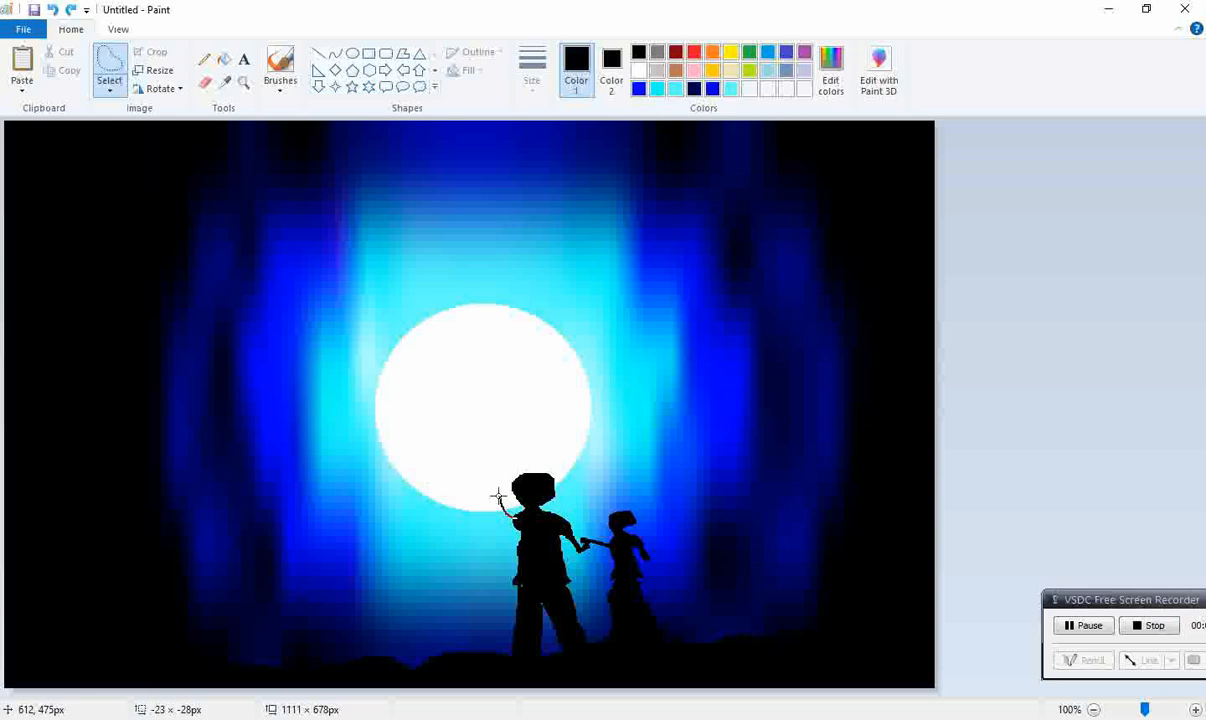
left_click_drag(500, 510, 498, 493)
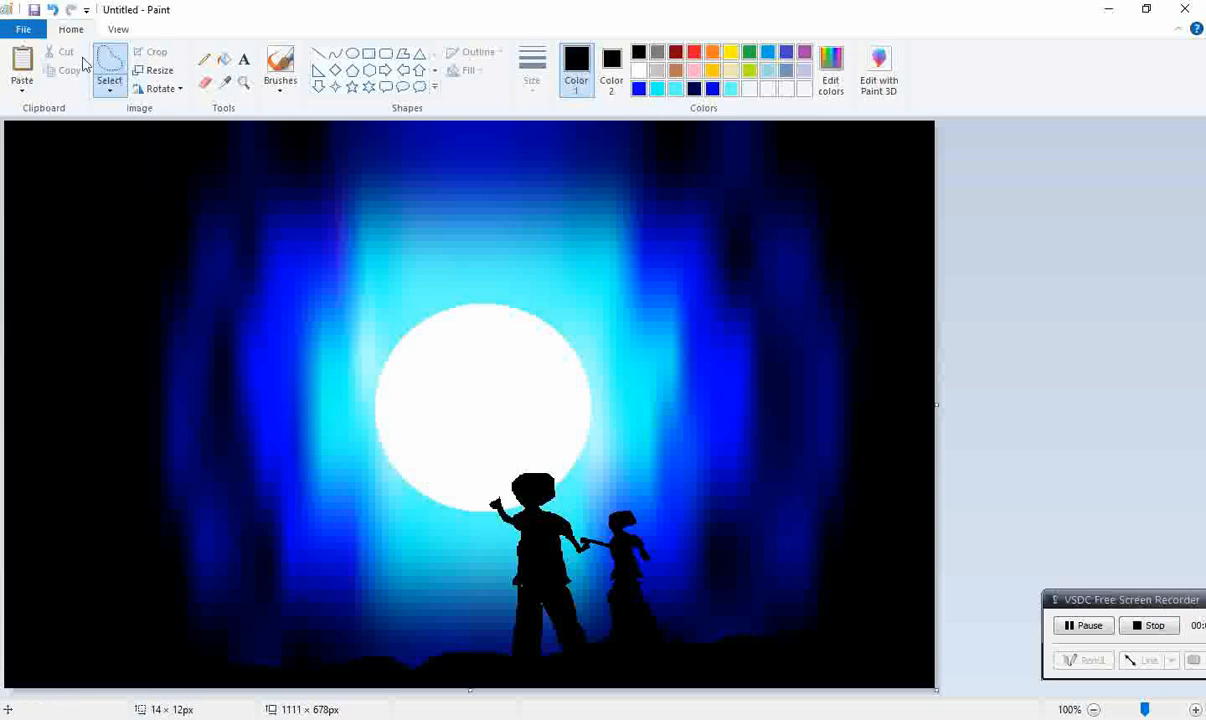
left_click(1045, 597)
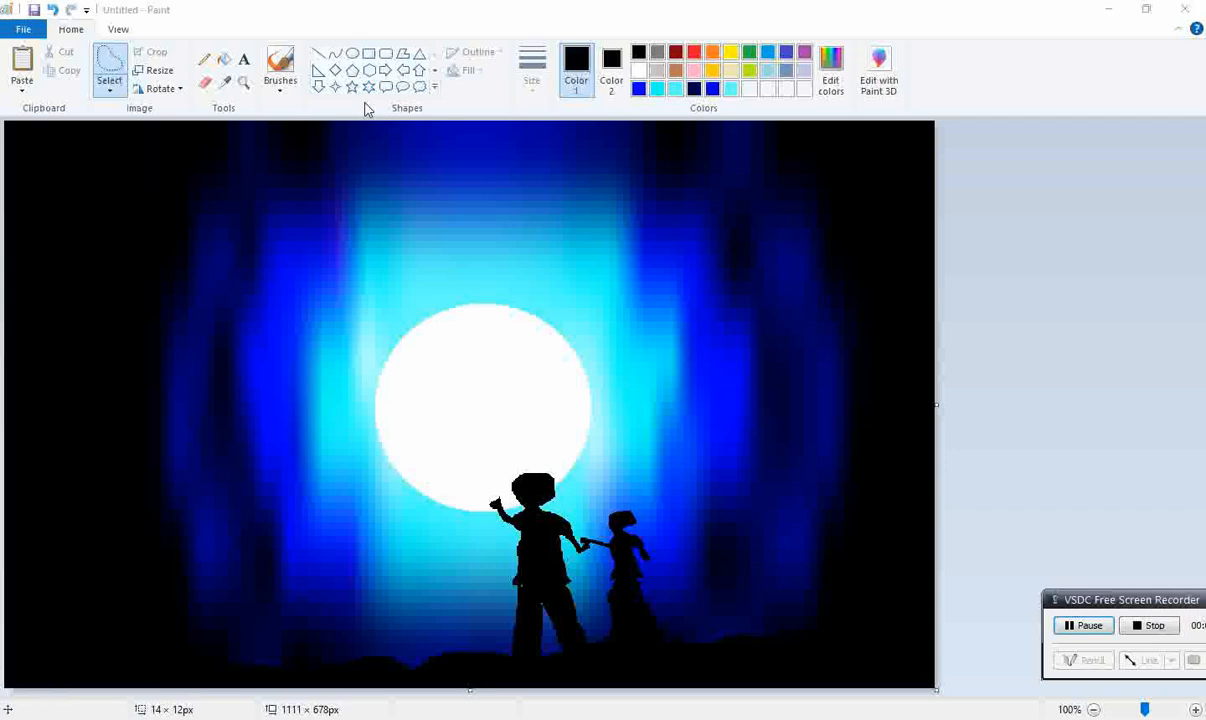
- Draw a red-filled heart about 27 × 23 px inside the white circle, above the larger figure's raised hand
left_click(434, 70)
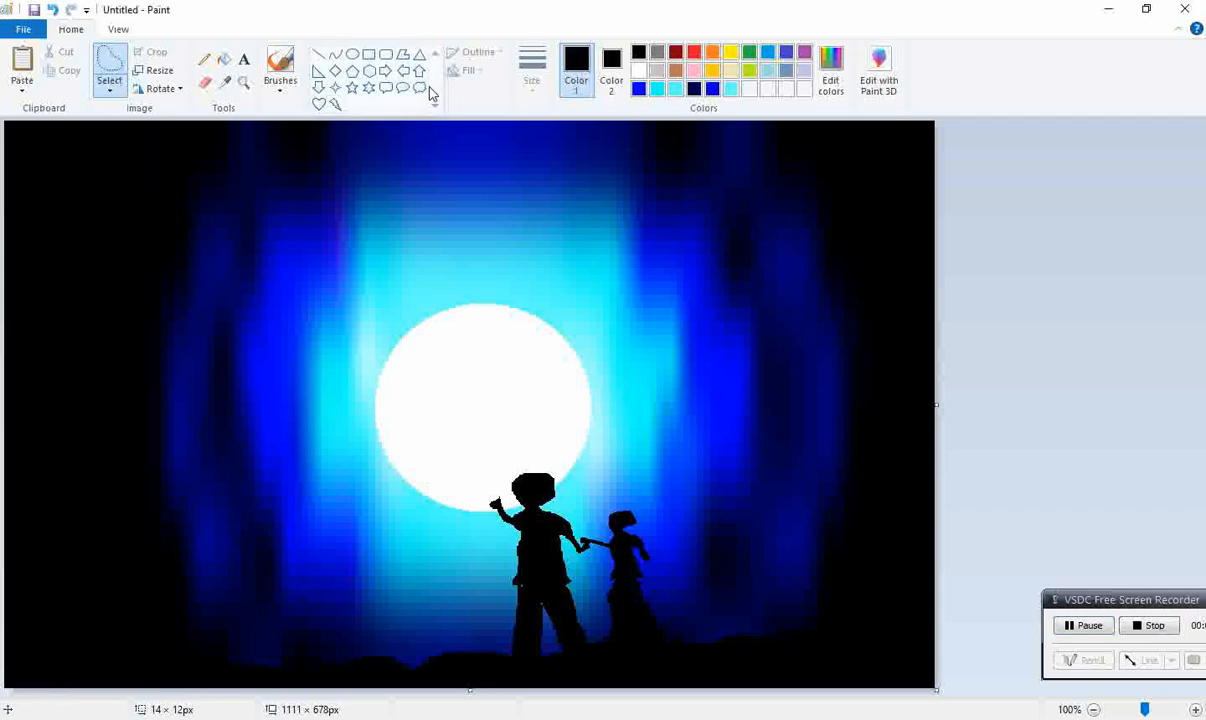
left_click(318, 87)
left_click(611, 65)
left_click(694, 51)
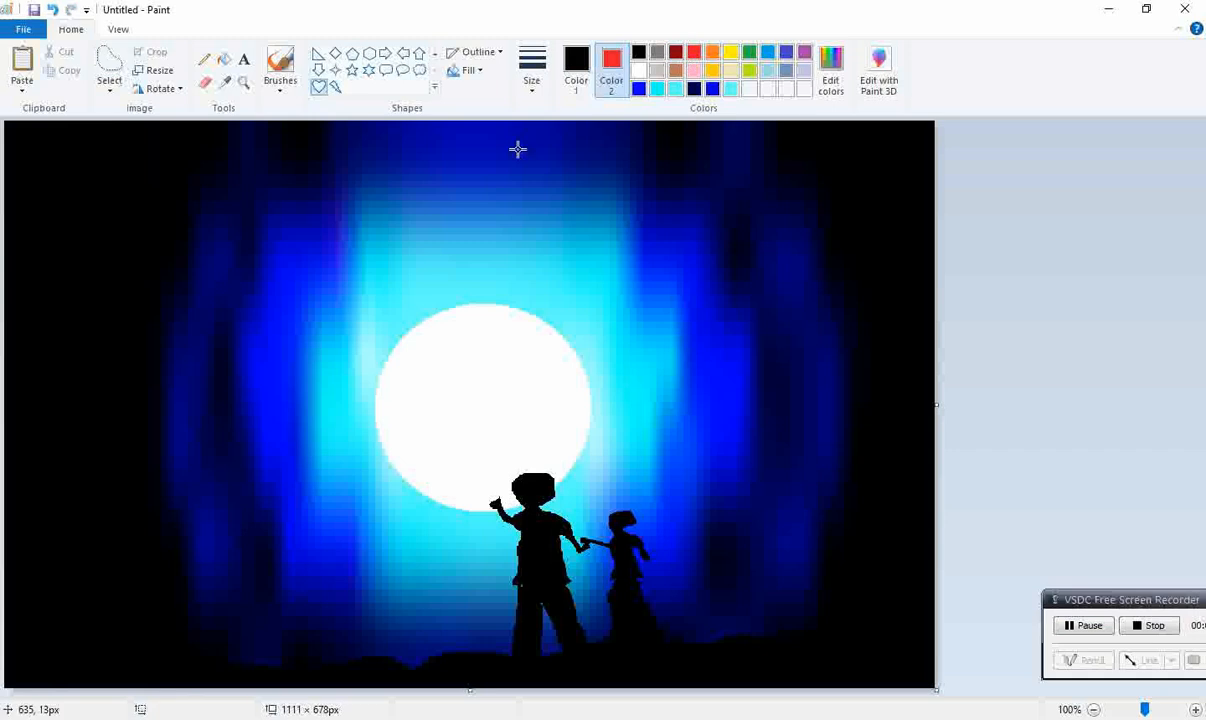
left_click_drag(450, 445, 474, 467)
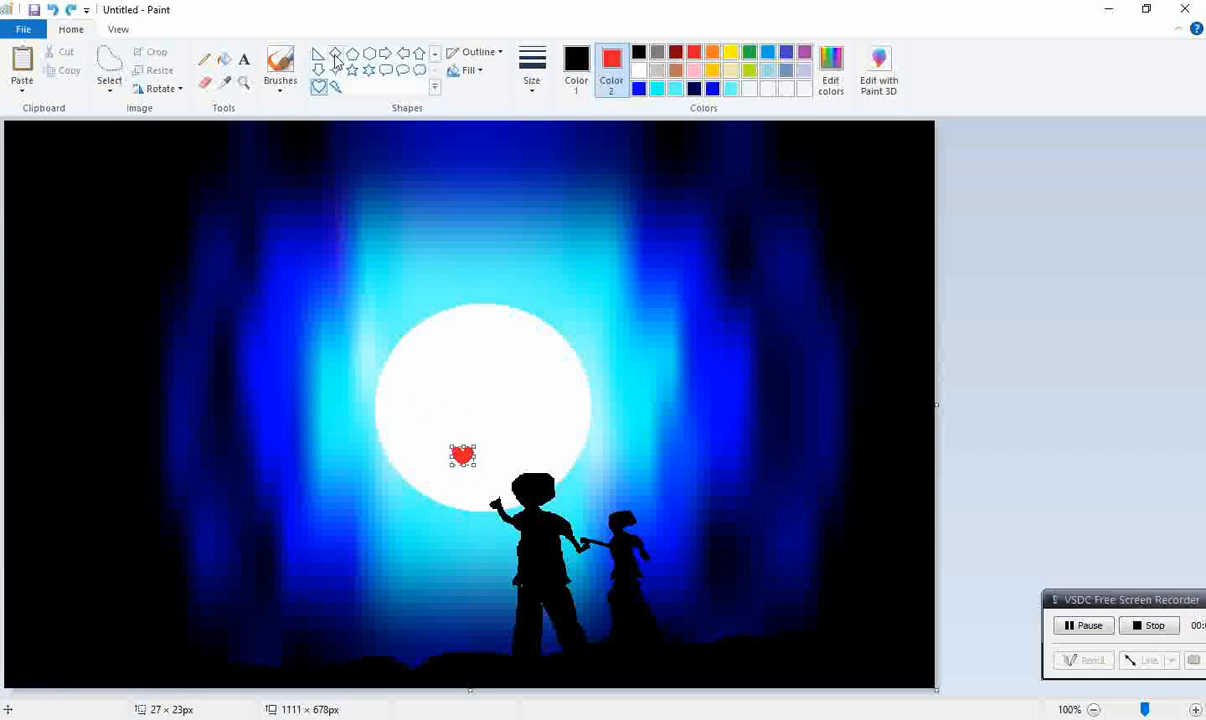
- Draw a black curve with a solid outline from the heart to the raised hand and bend it into a balloon string
left_click(434, 54)
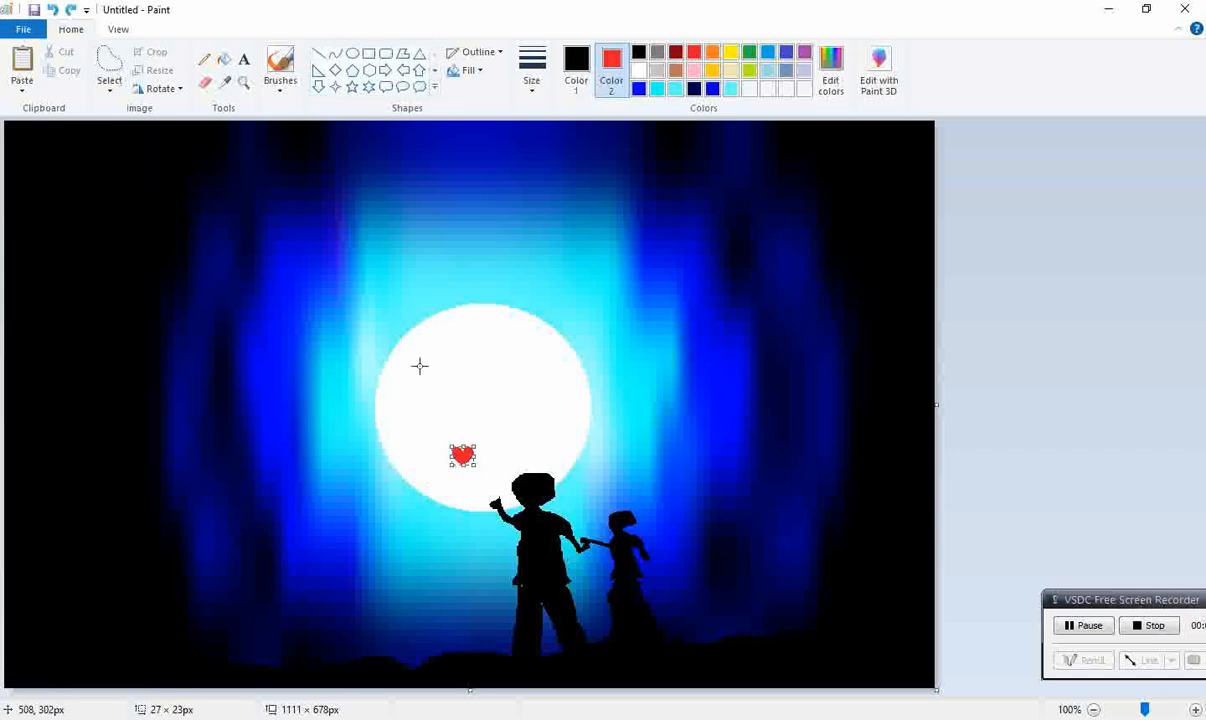
left_click(335, 53)
left_click(532, 68)
left_click(537, 190)
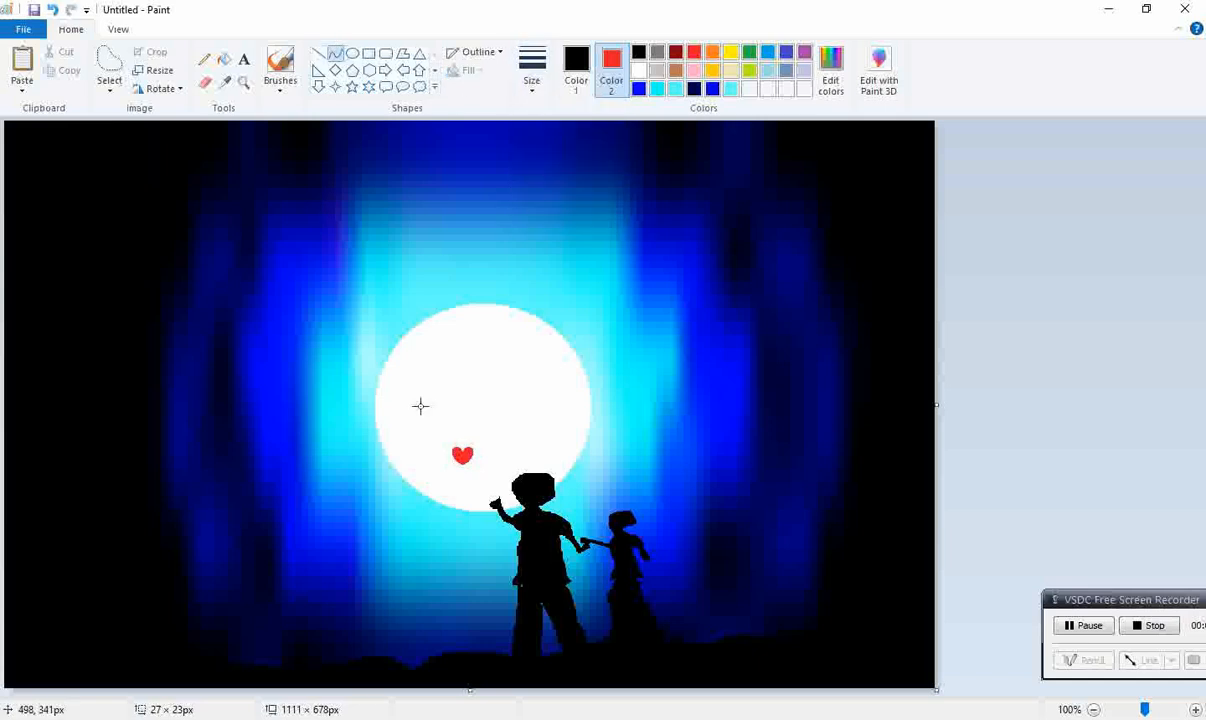
left_click_drag(462, 465, 492, 499)
left_click(477, 55)
left_click(489, 77)
left_click(475, 54)
left_click(489, 94)
left_click_drag(479, 482, 480, 497)
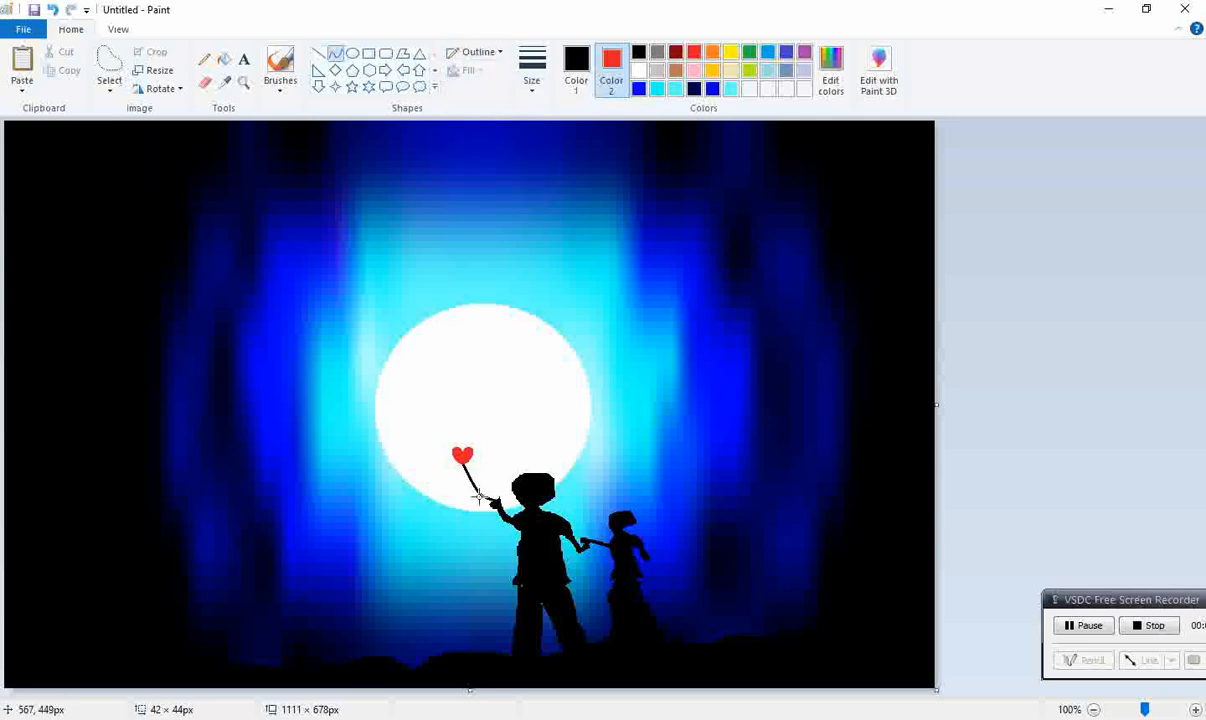